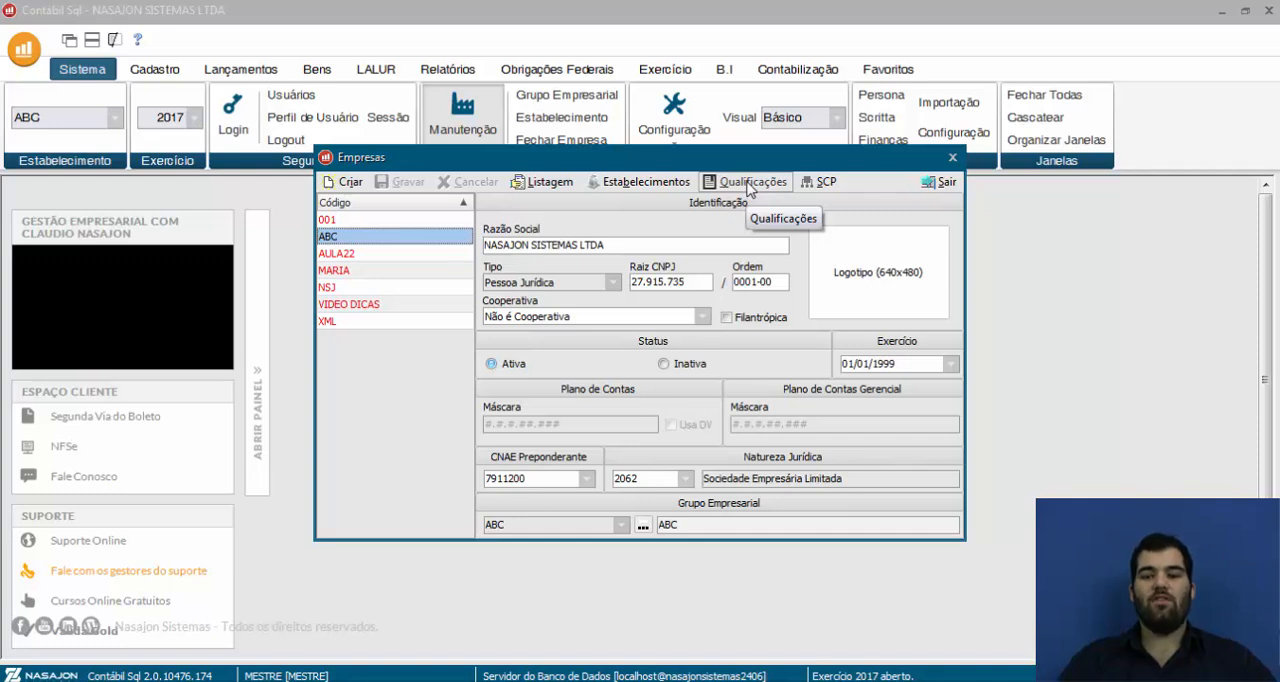
Review company ABC's legal-entity qualification record starting in 2016, examine the qualification options, and close it with PJ em Geral selected
click(747, 184)
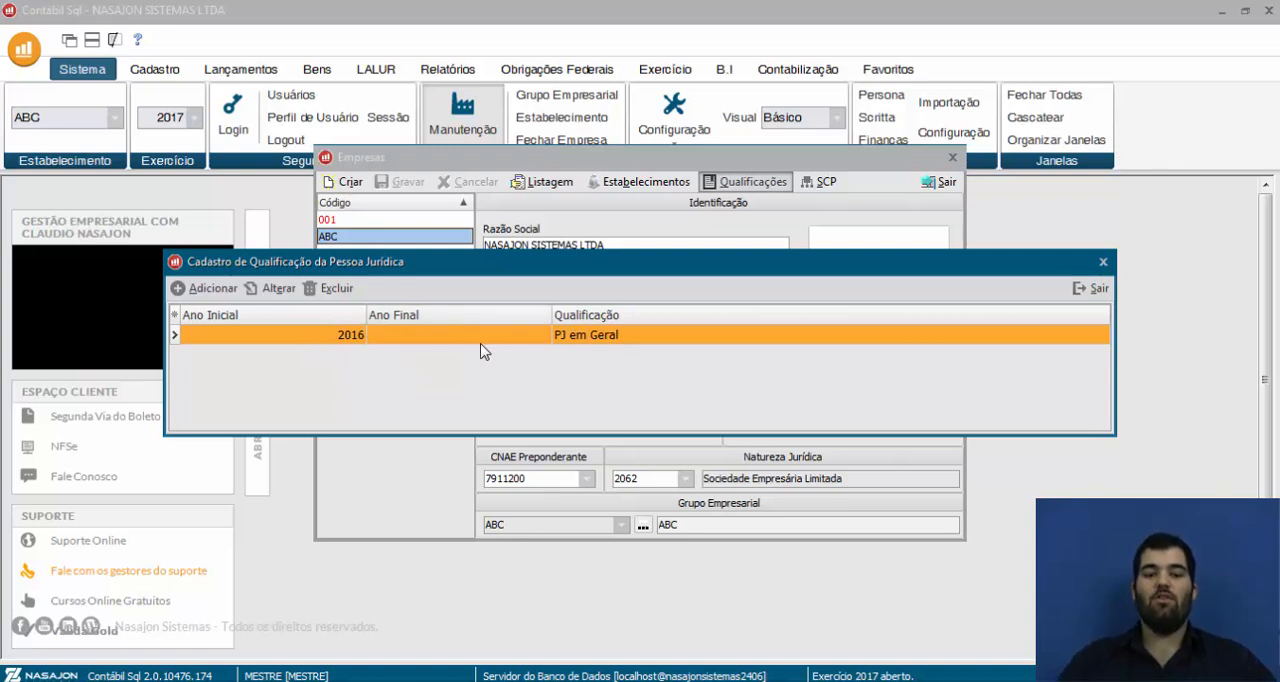
double_click(790, 335)
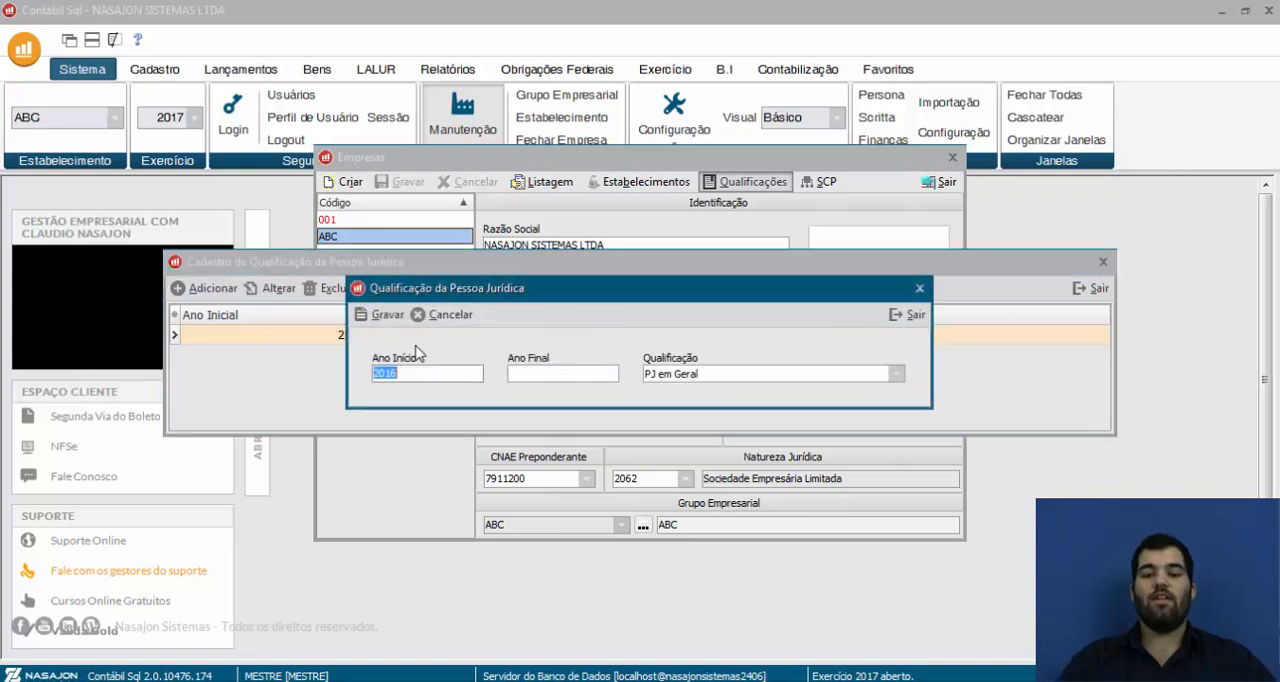
click(896, 373)
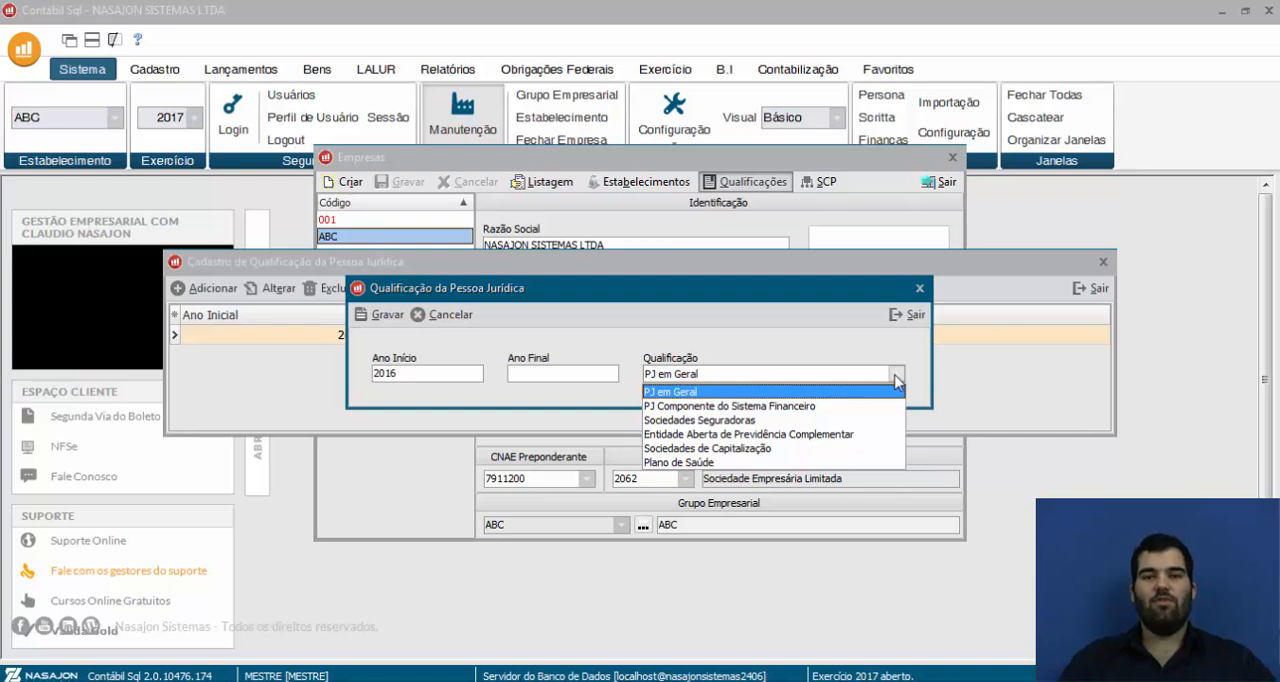
click(760, 391)
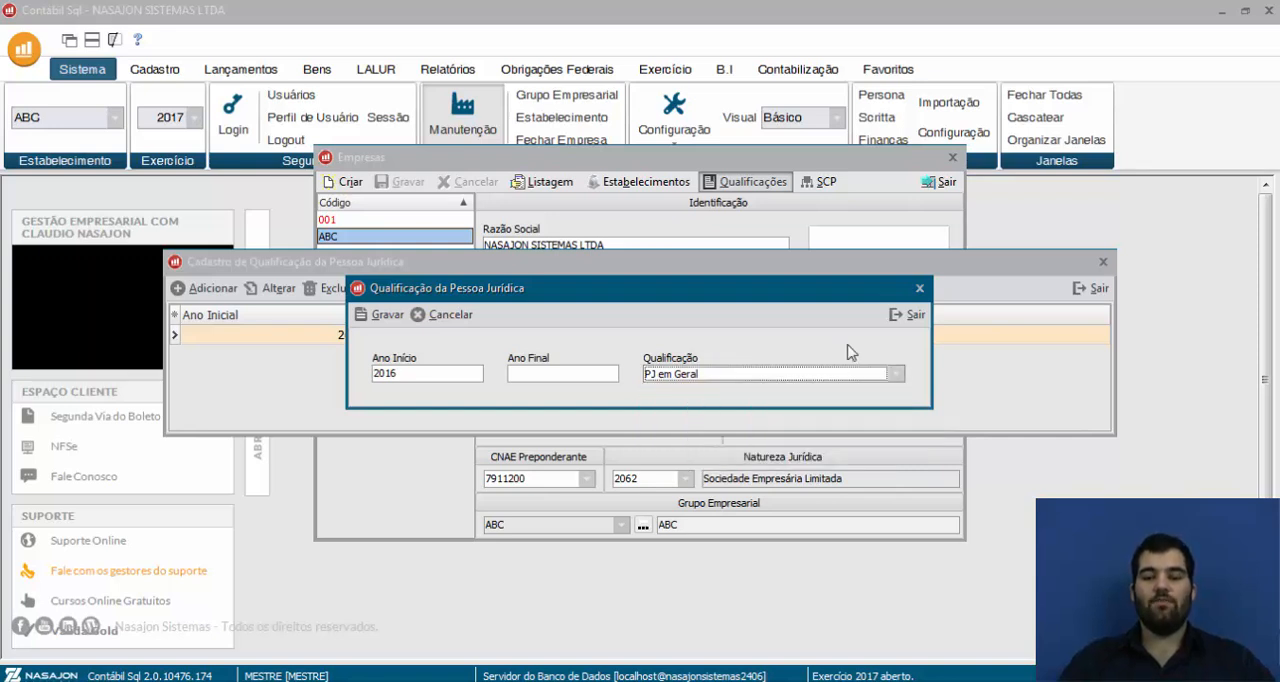
click(913, 314)
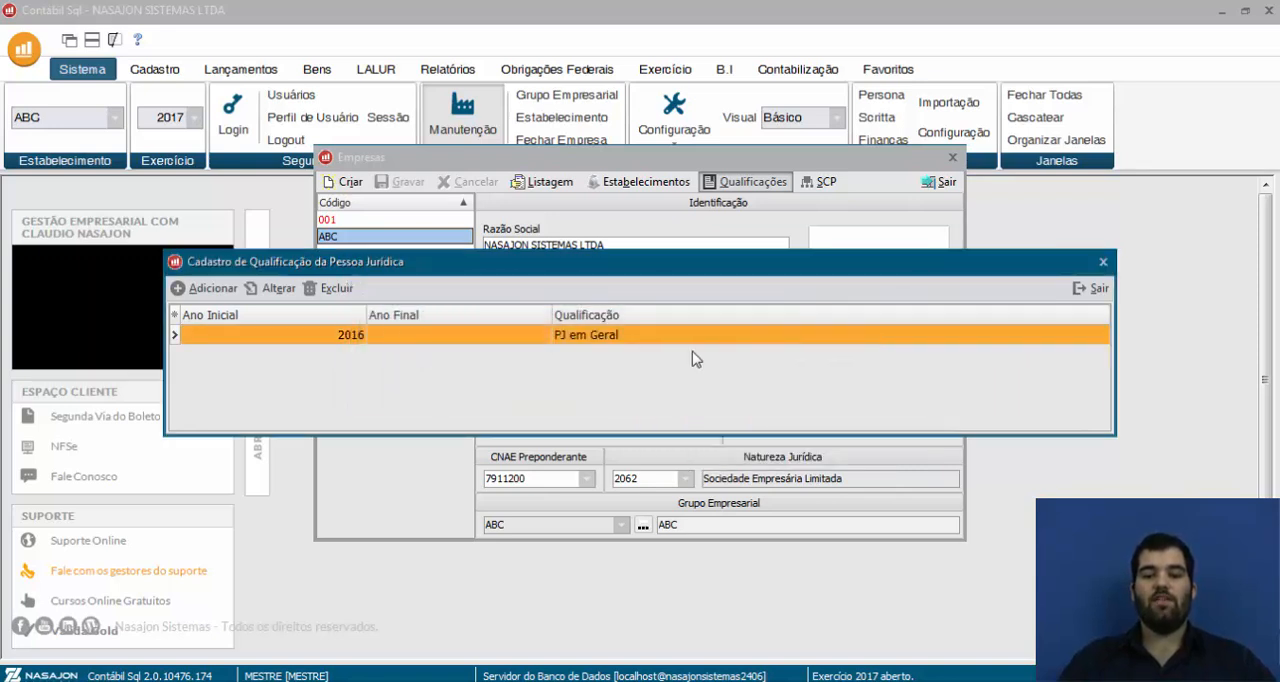
click(1090, 289)
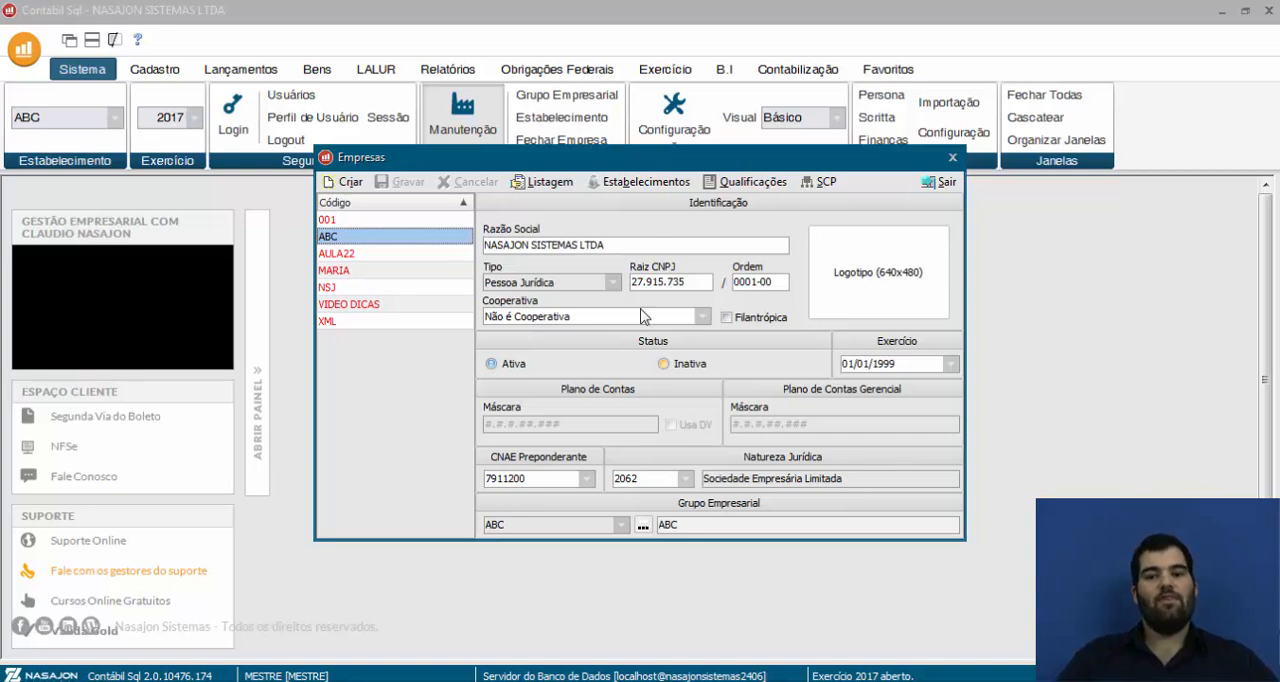
Review the company's registered SCP record, examining its code, company, period, name and observation, and close the SCP query
click(832, 188)
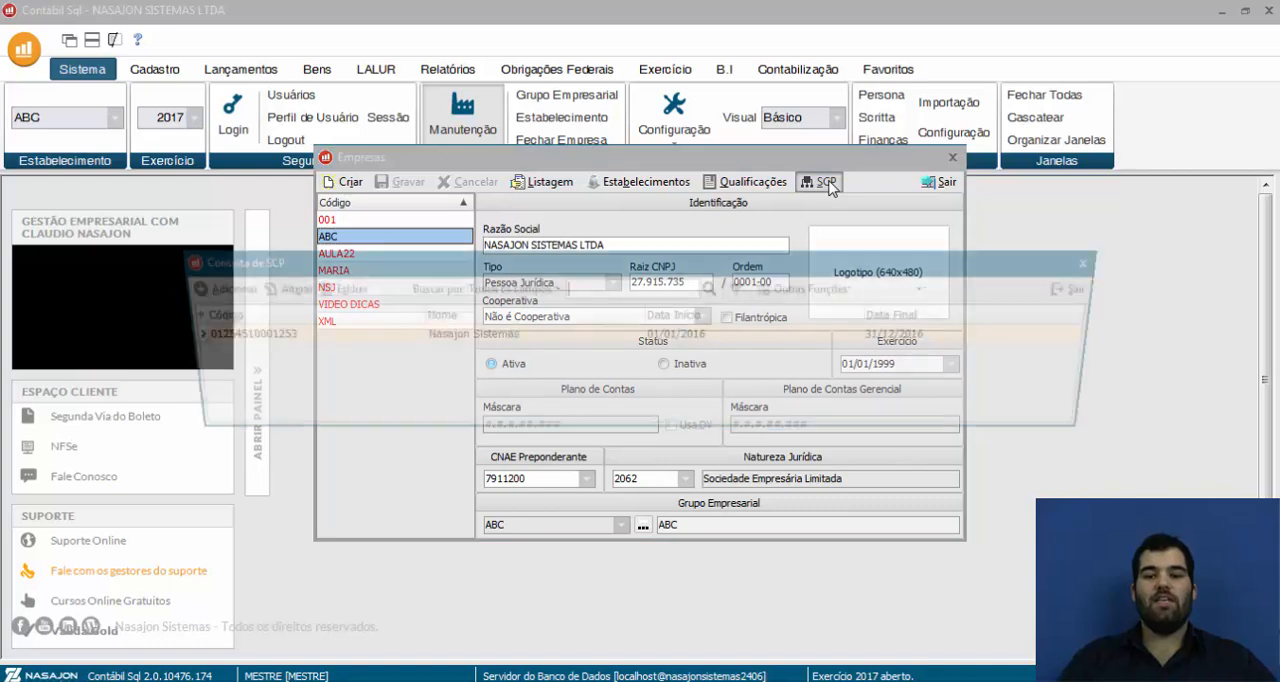
click(528, 337)
double_click(530, 341)
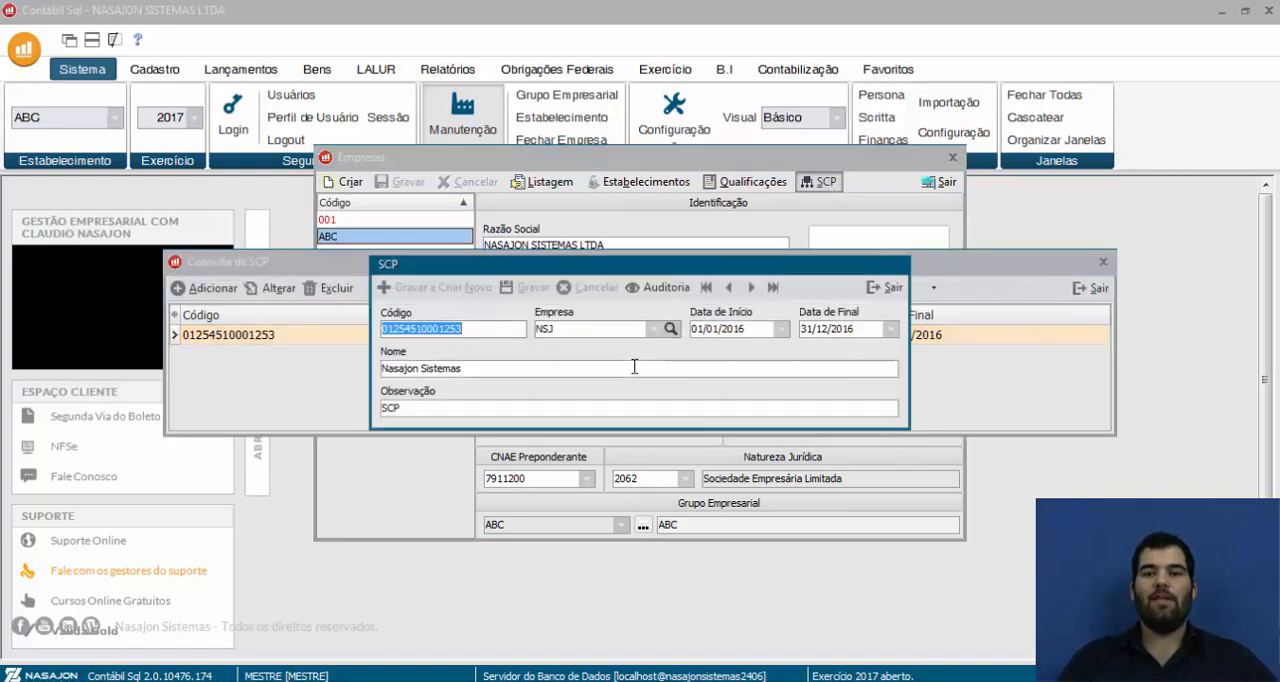
drag(474, 329, 421, 332)
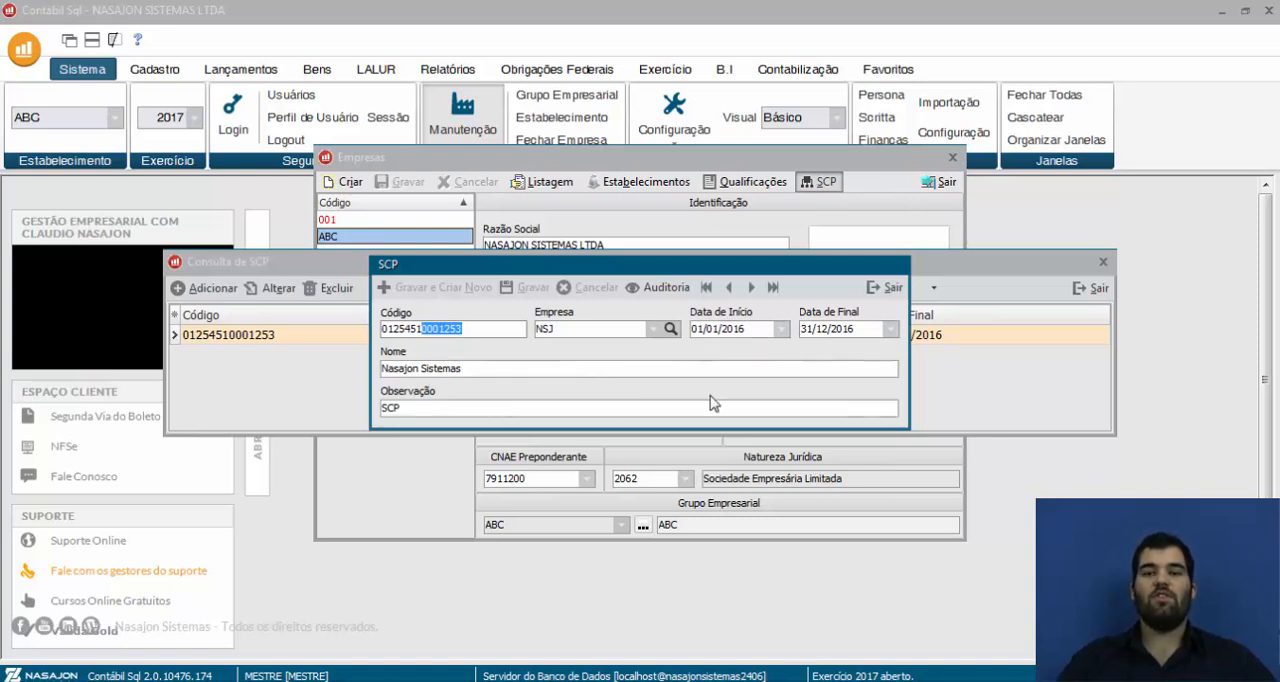
click(884, 288)
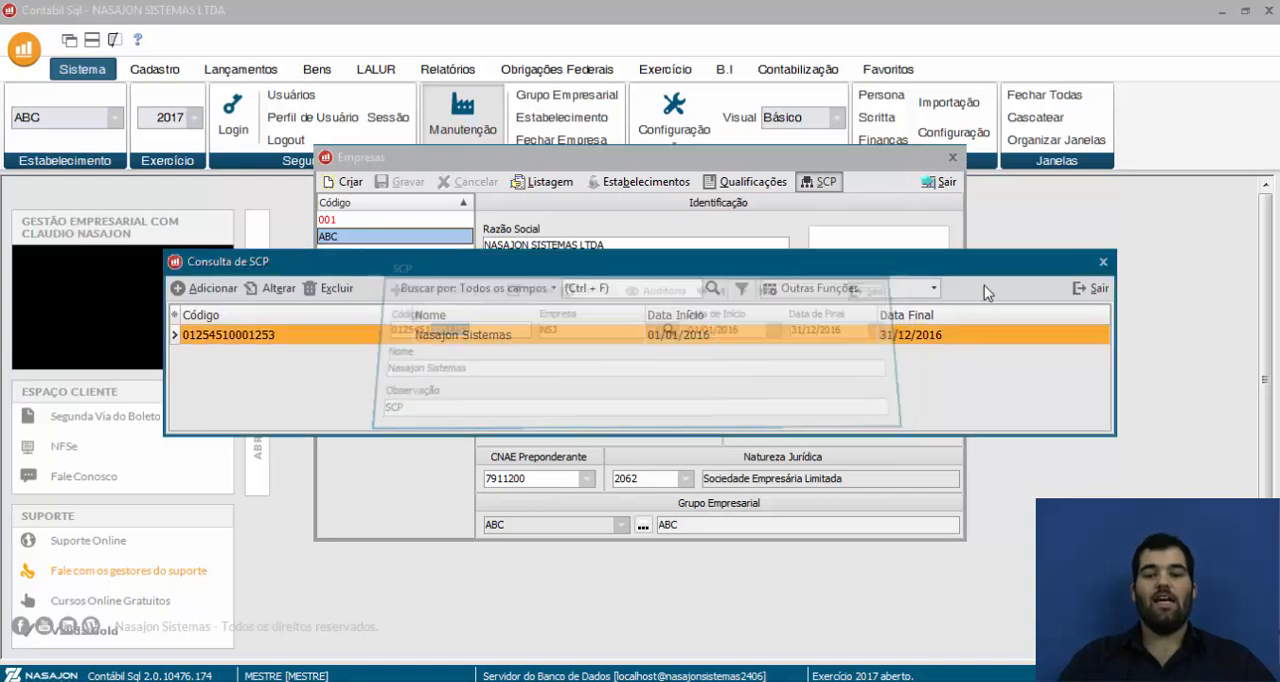
click(1092, 288)
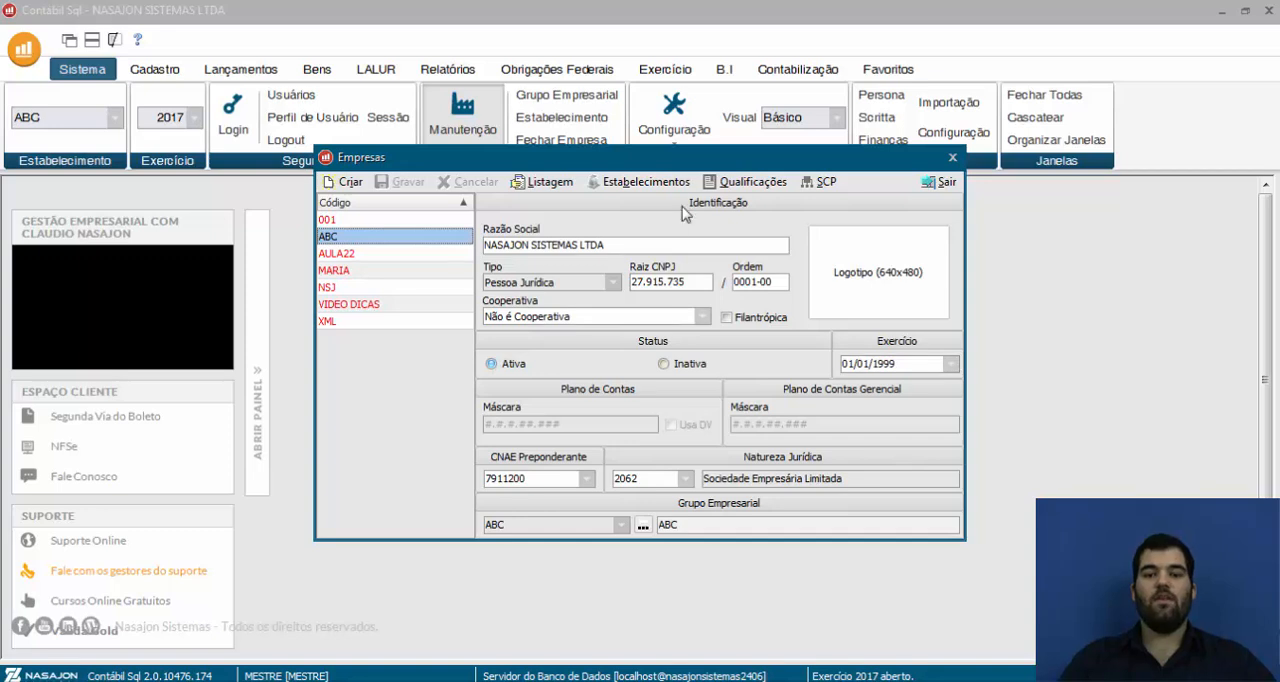
Review establishment ABC's address, general data, accountant and registration type options, and close the establishment and company records
click(660, 184)
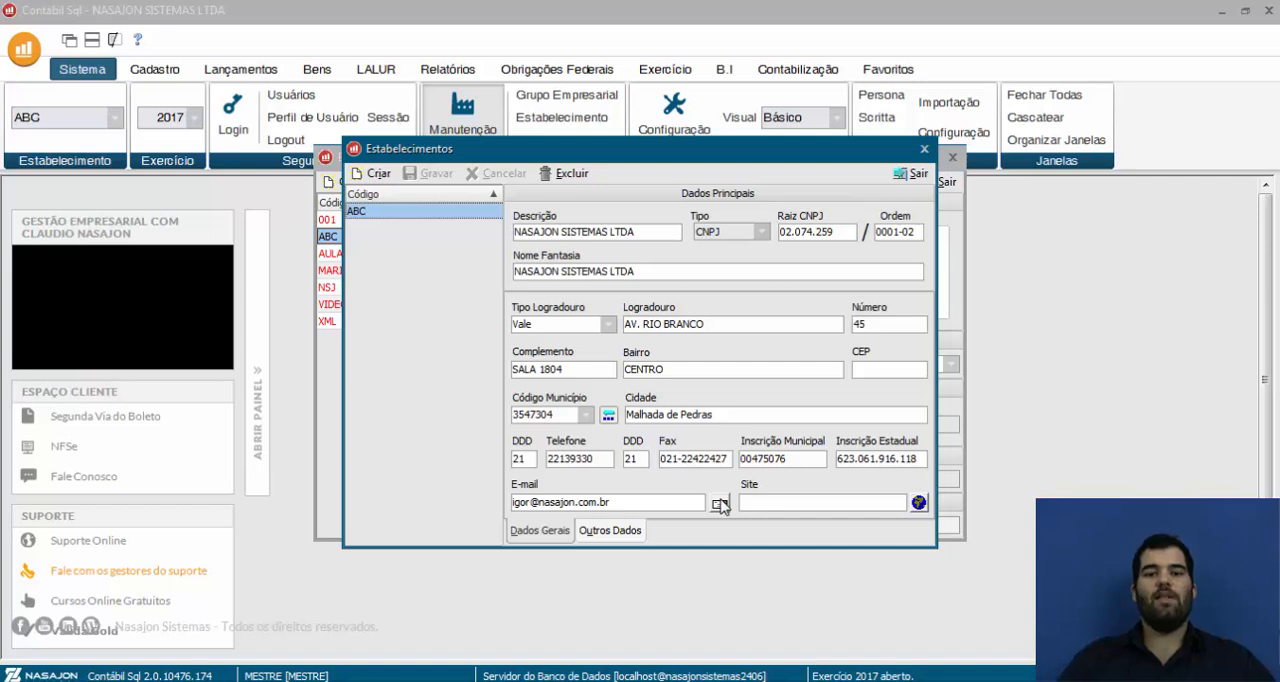
click(618, 532)
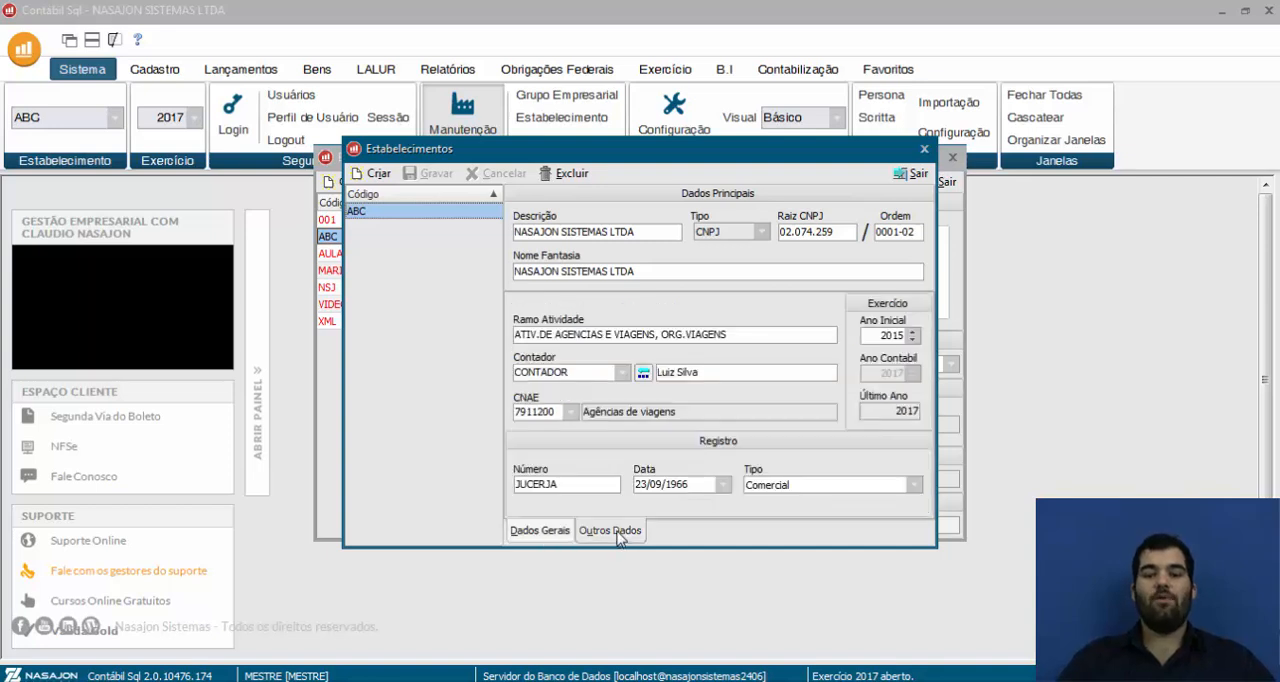
click(622, 372)
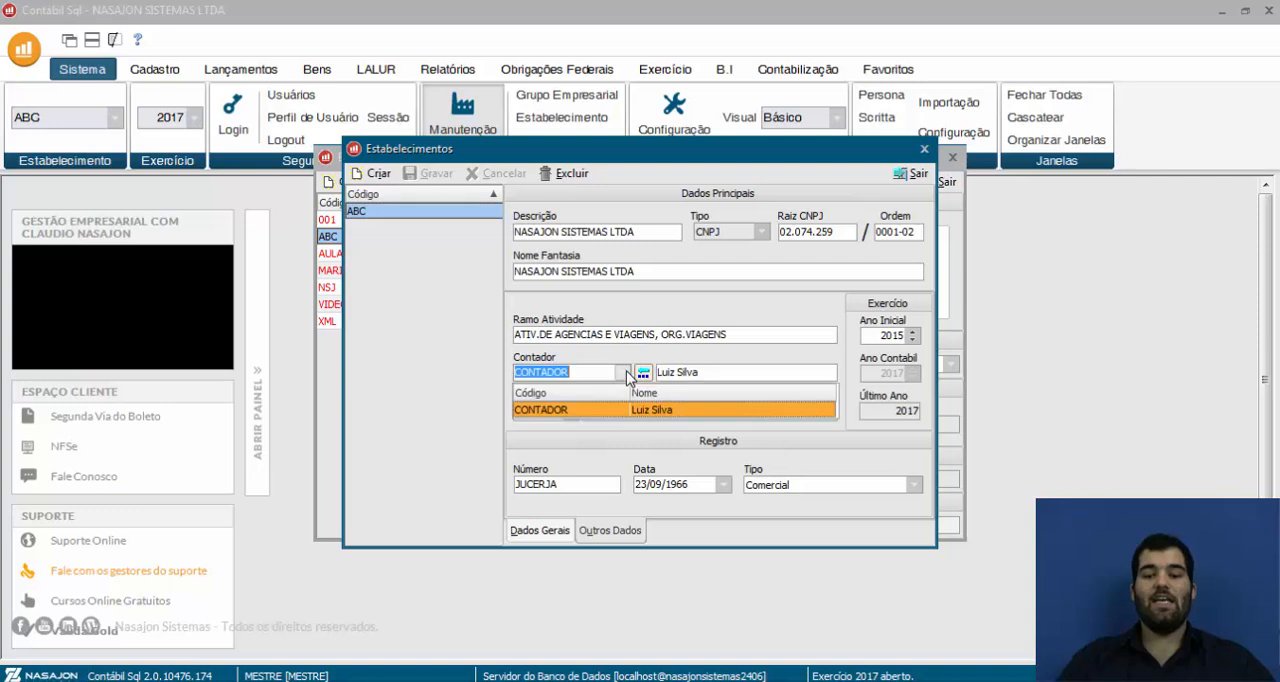
click(597, 410)
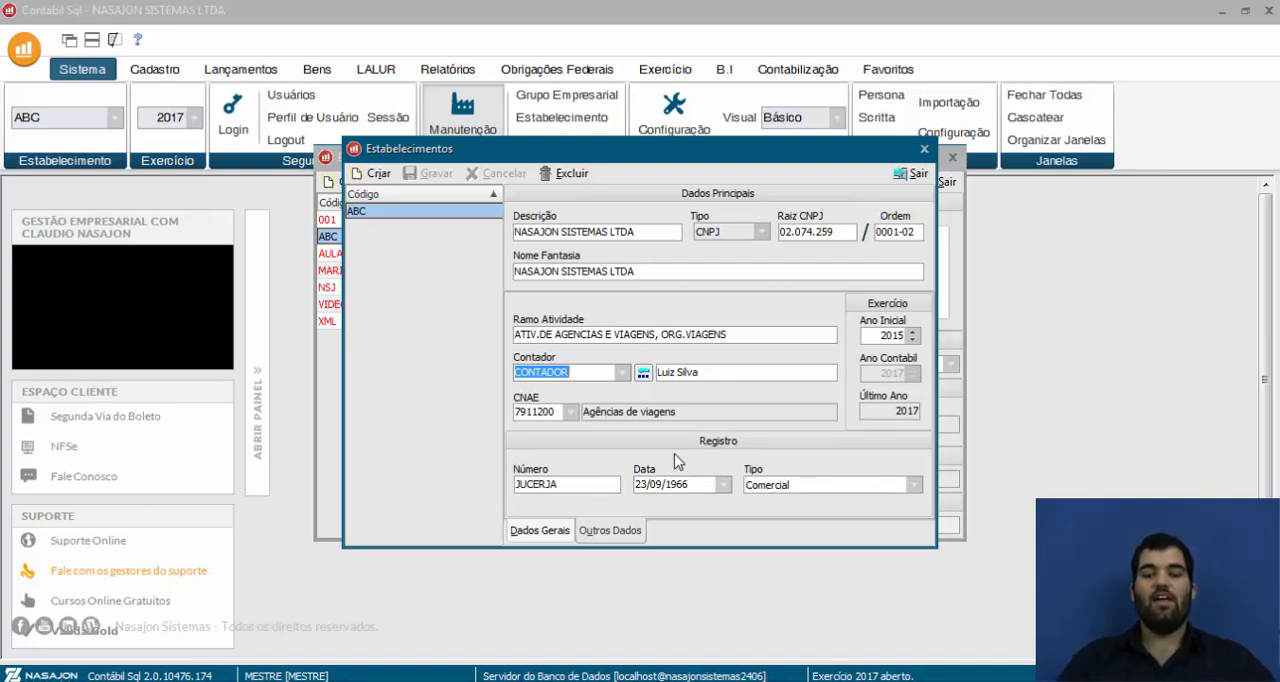
click(913, 485)
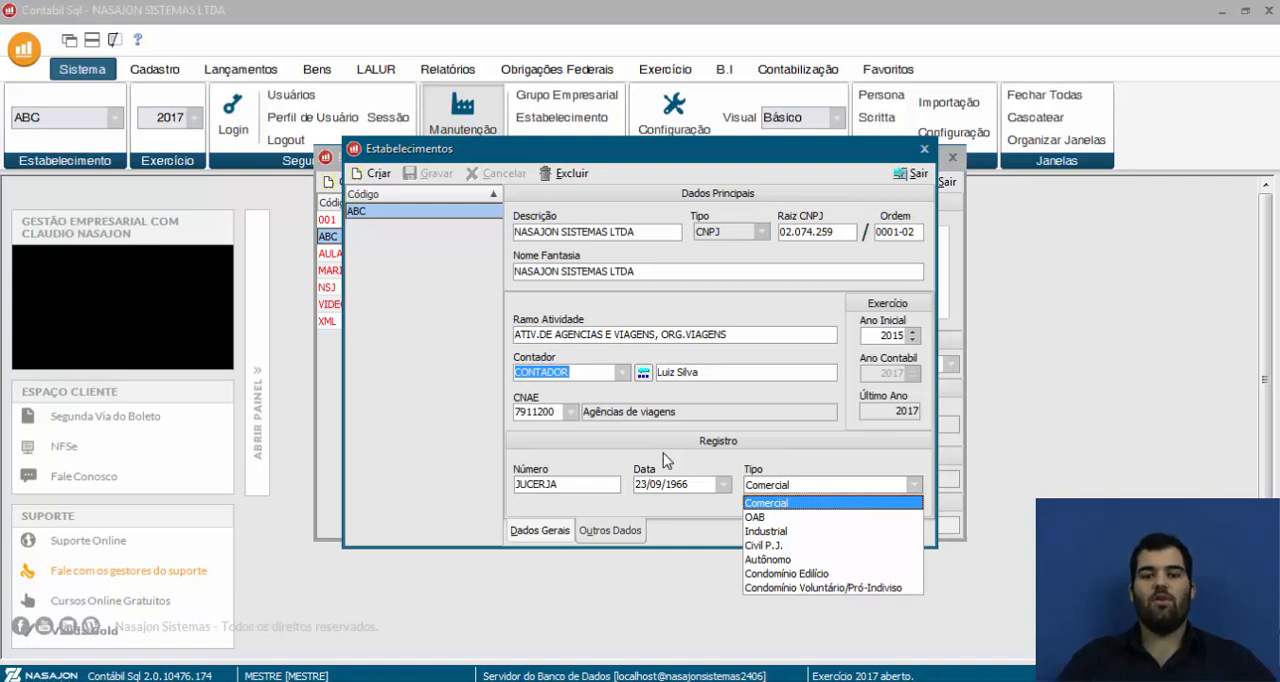
click(914, 176)
click(914, 176)
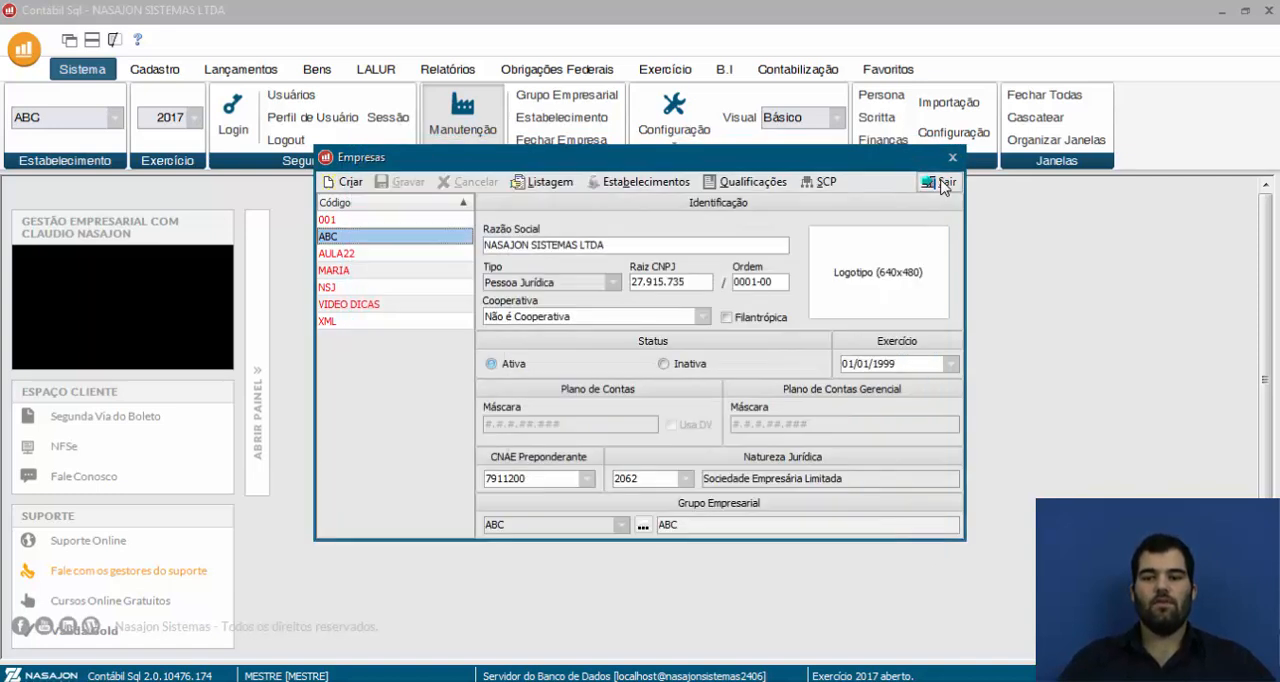
click(942, 184)
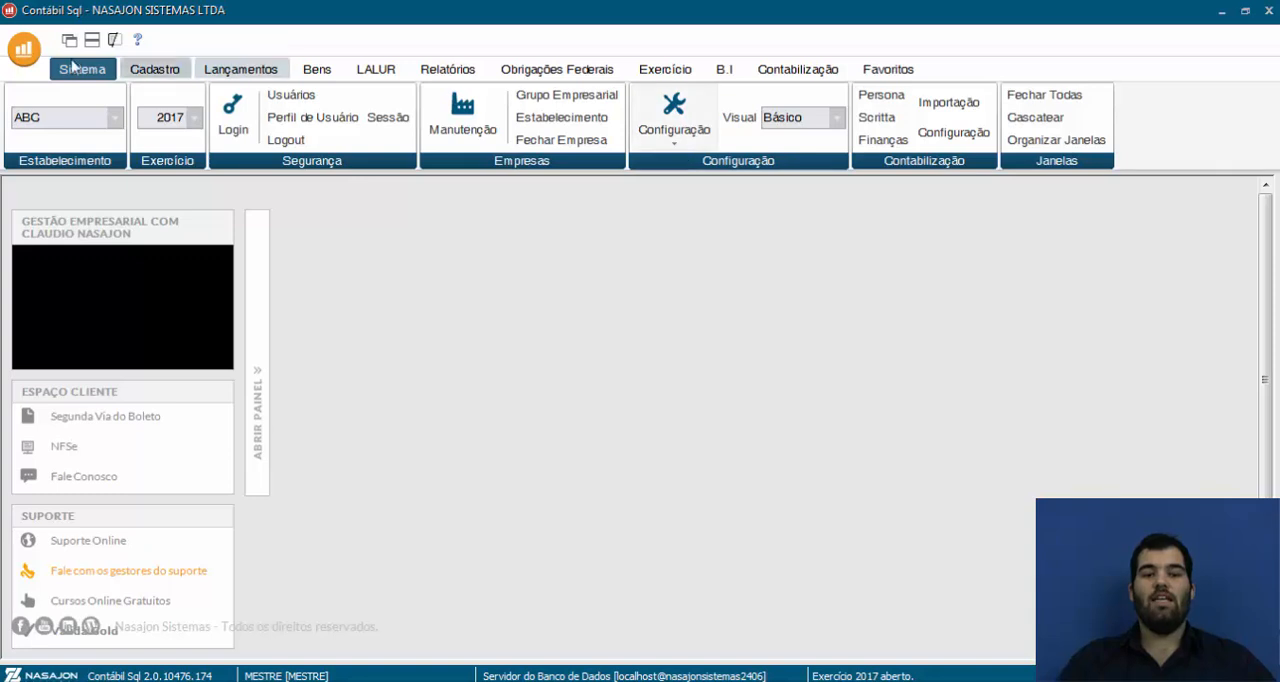
In the general configuration, choose PJ em Geral – Lucro Presumido as reference plan and enable account-name auto-completion and ignoring accounts without balance or movement
click(692, 140)
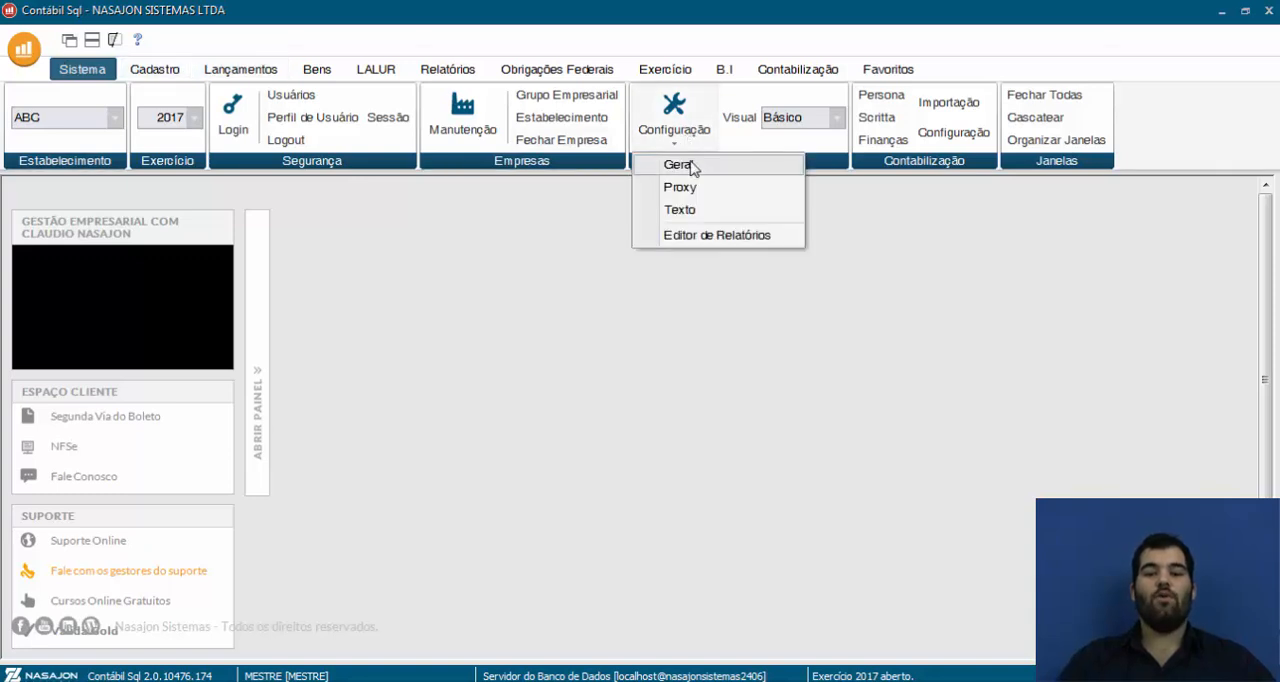
click(678, 164)
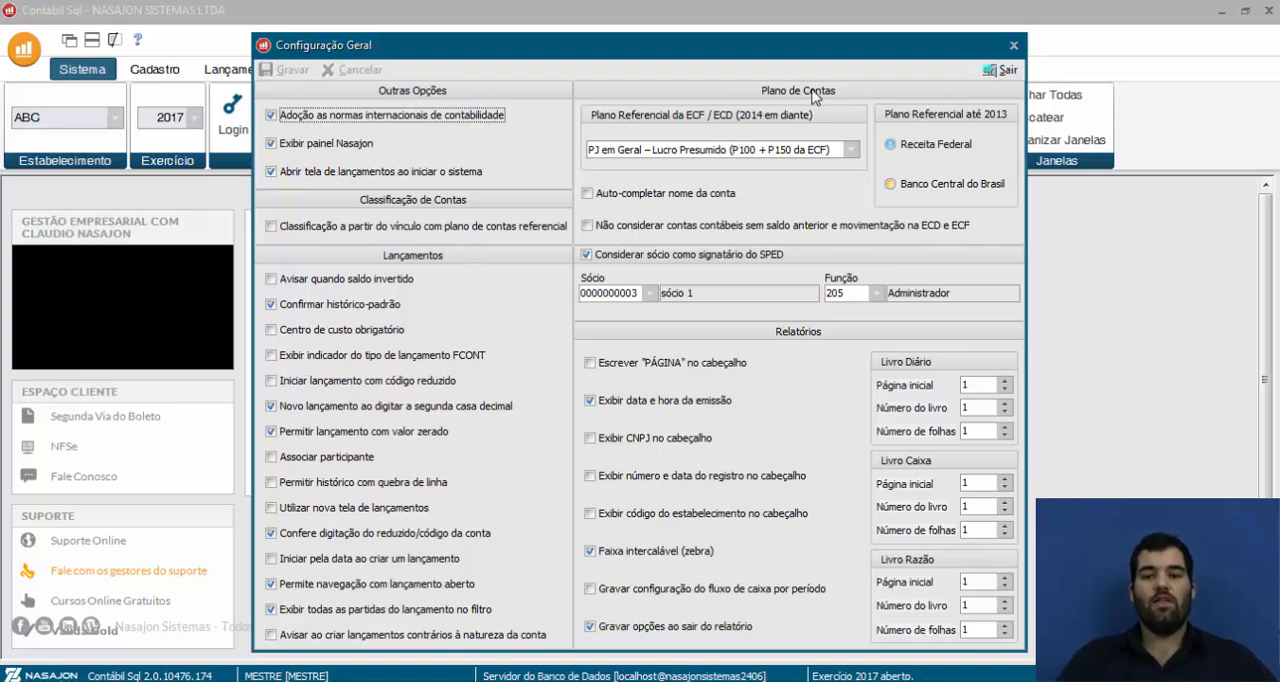
click(850, 155)
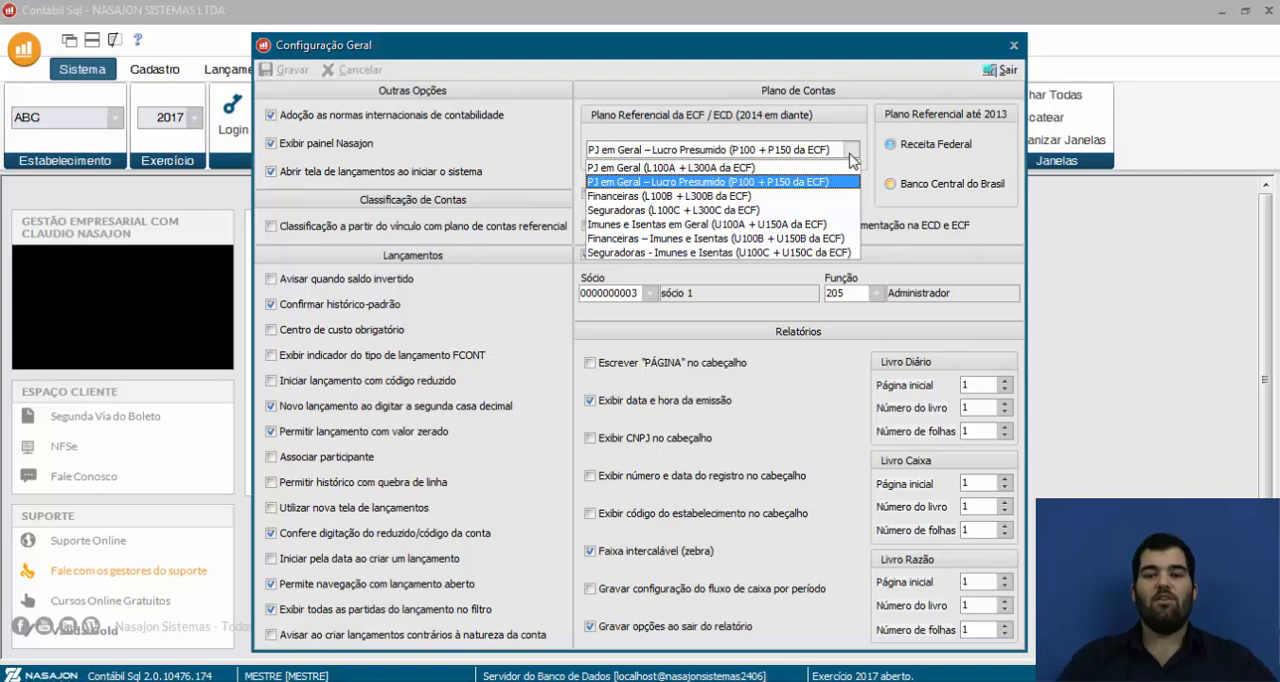
click(822, 183)
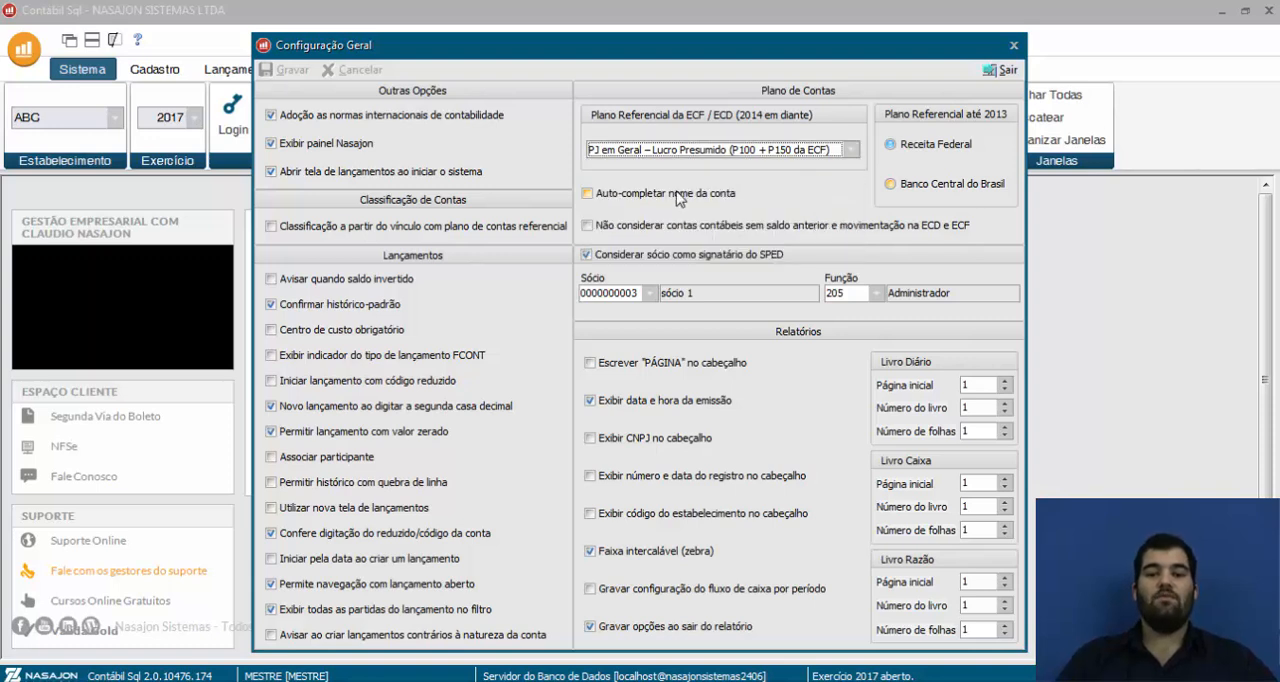
click(678, 193)
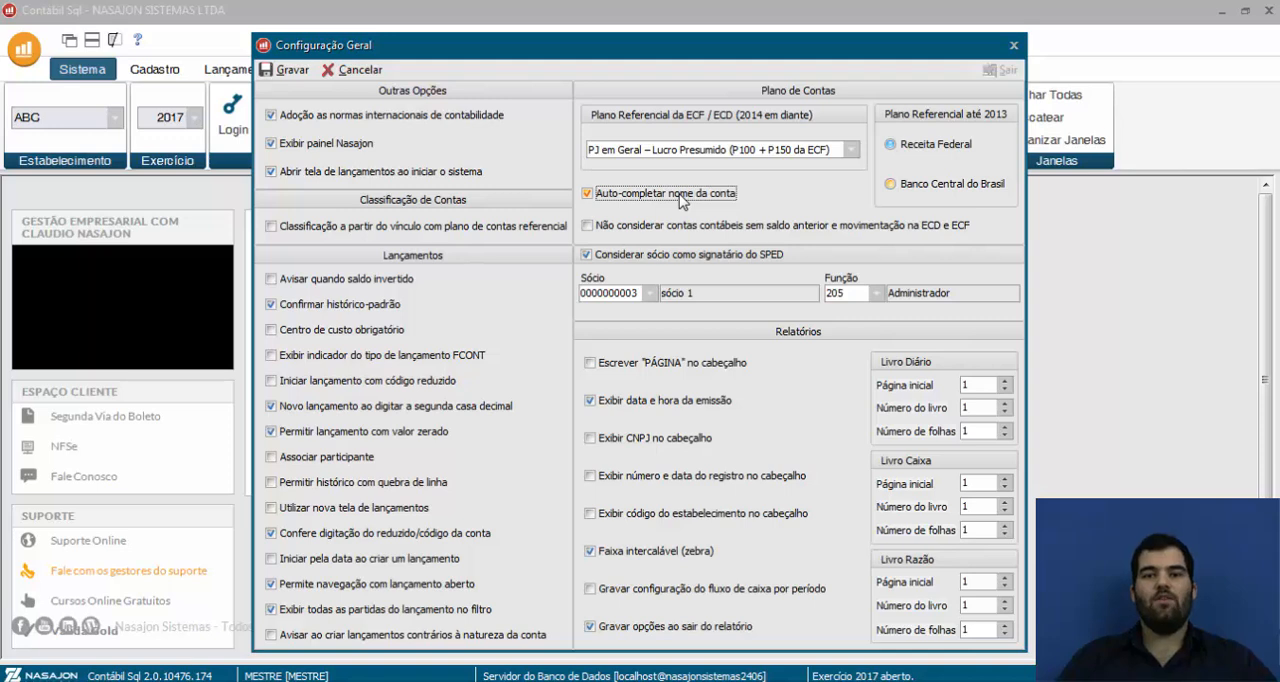
click(652, 230)
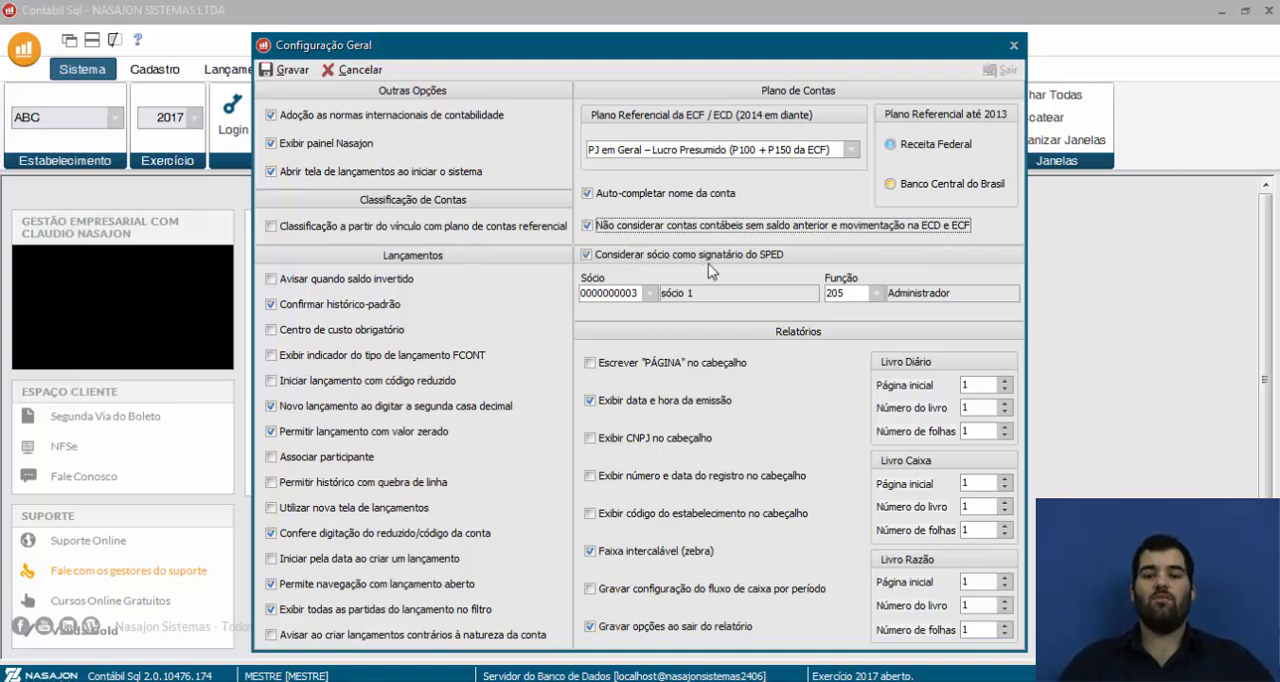
Choose sócio 1 as the partner signing the SPED, save the general configuration and close it
click(650, 293)
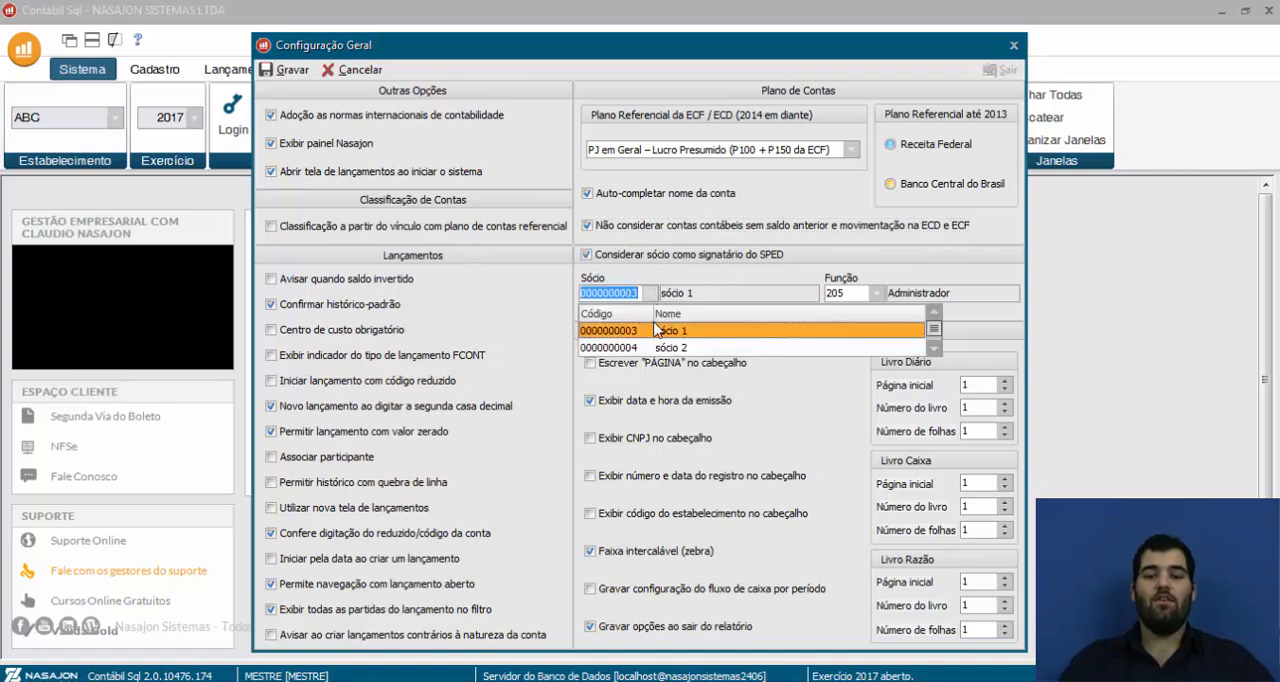
click(705, 340)
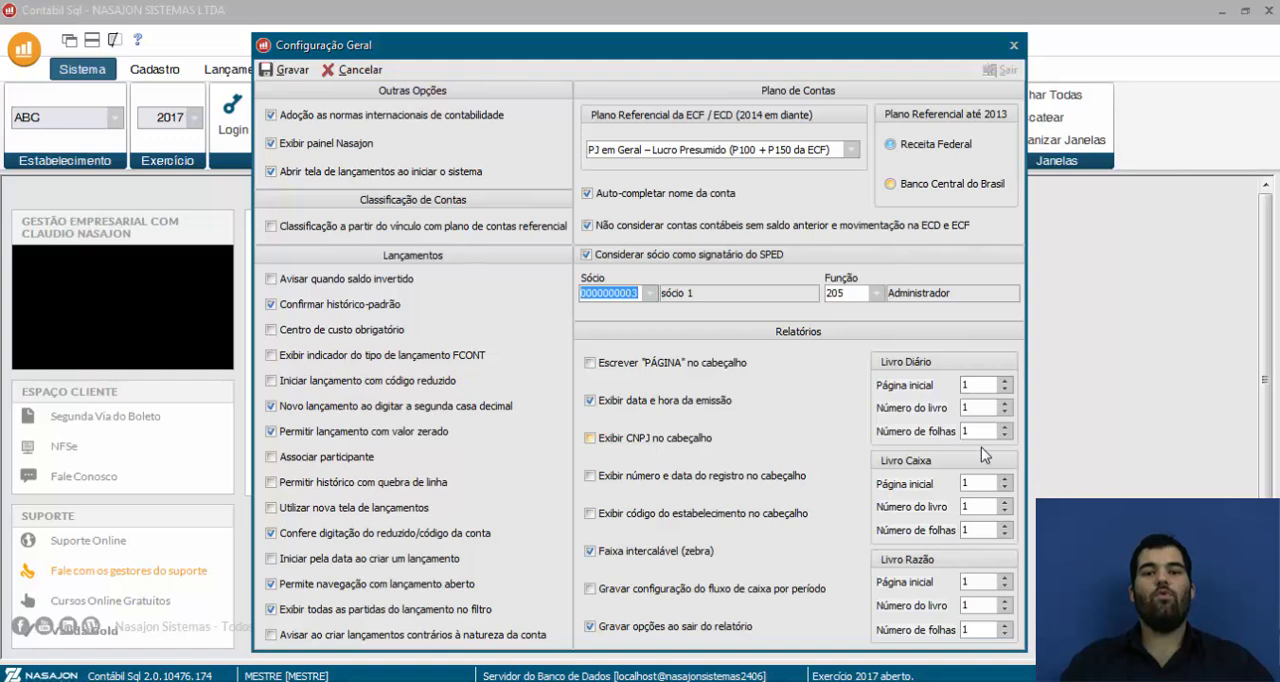
click(288, 70)
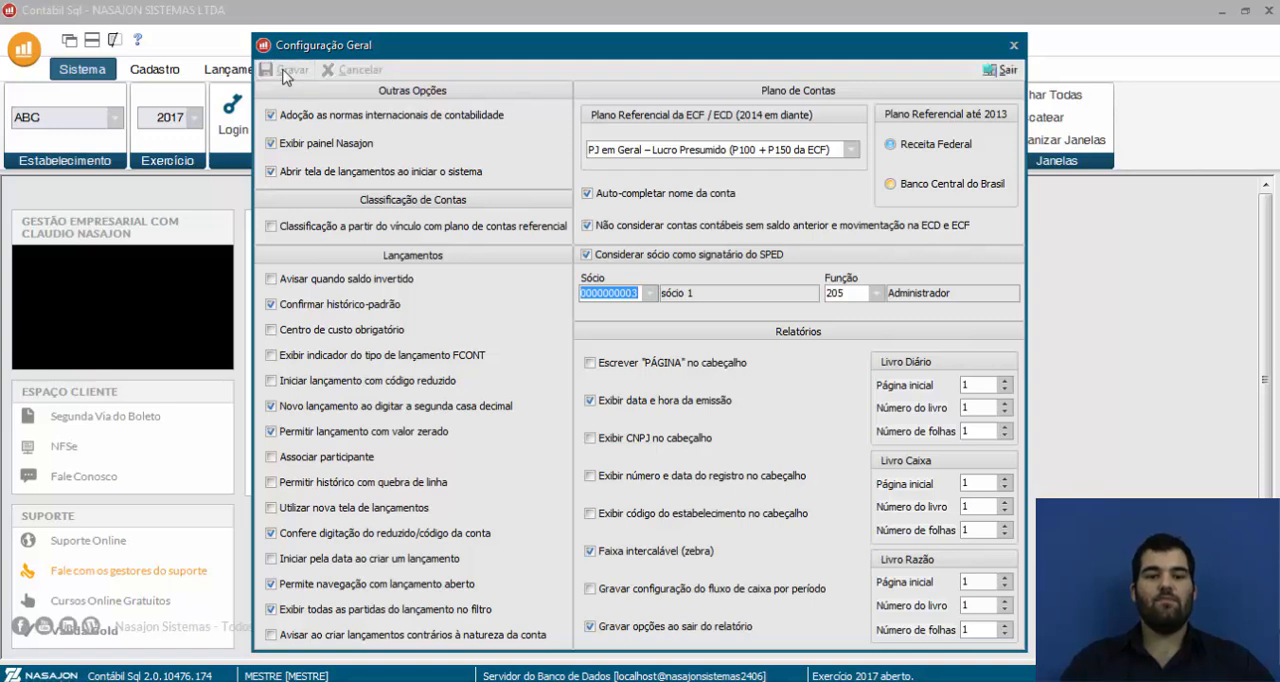
click(998, 71)
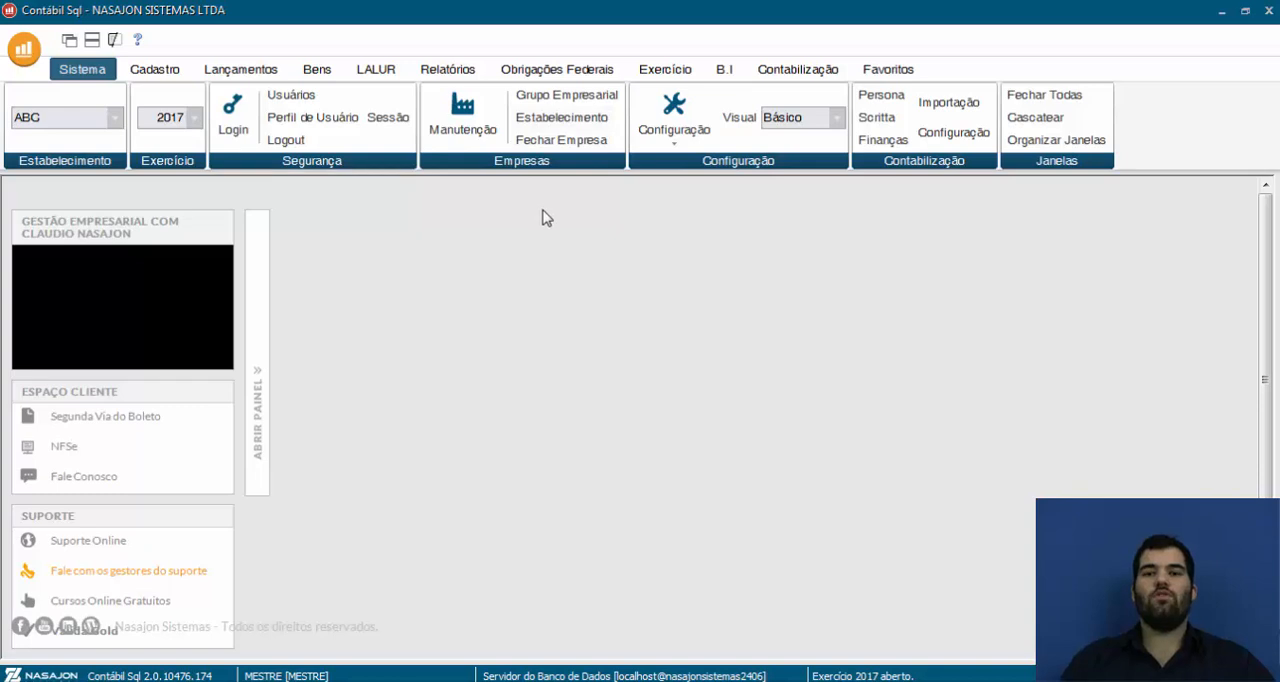
Review the registered accountant's record, examining the fax, DHCP validity date, registration date and CRC, and return to the system options
click(146, 74)
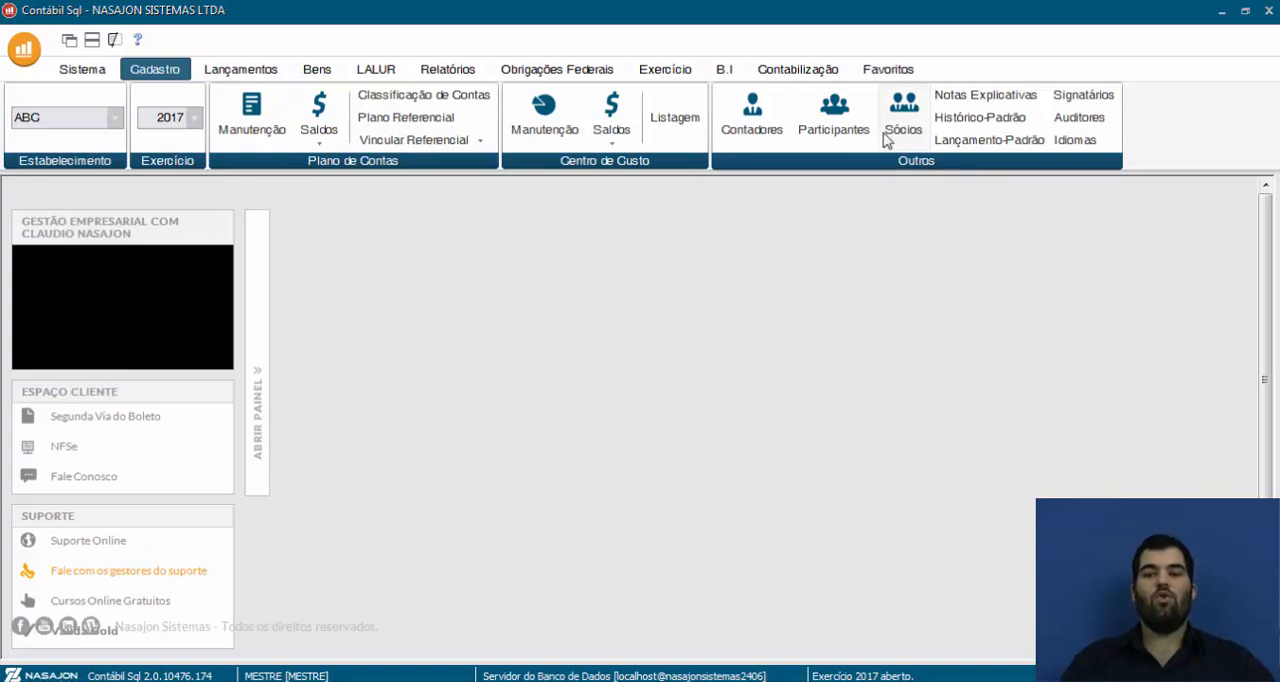
click(755, 130)
drag(610, 281, 611, 209)
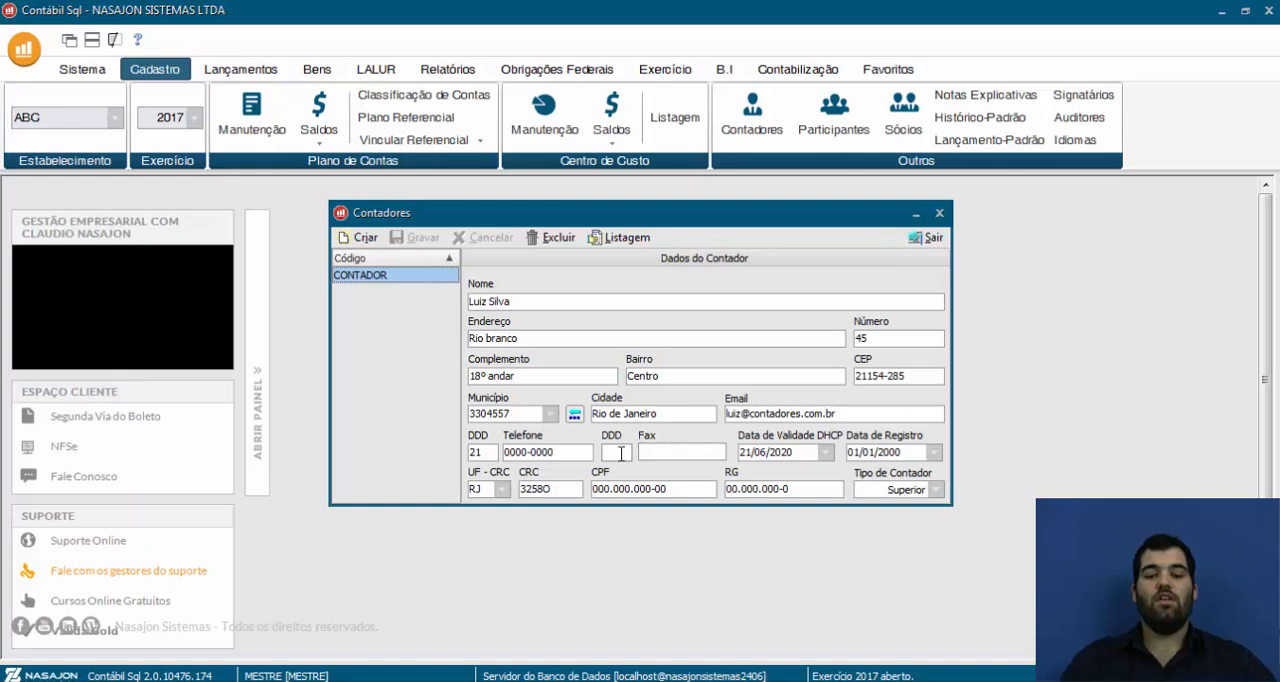
click(683, 454)
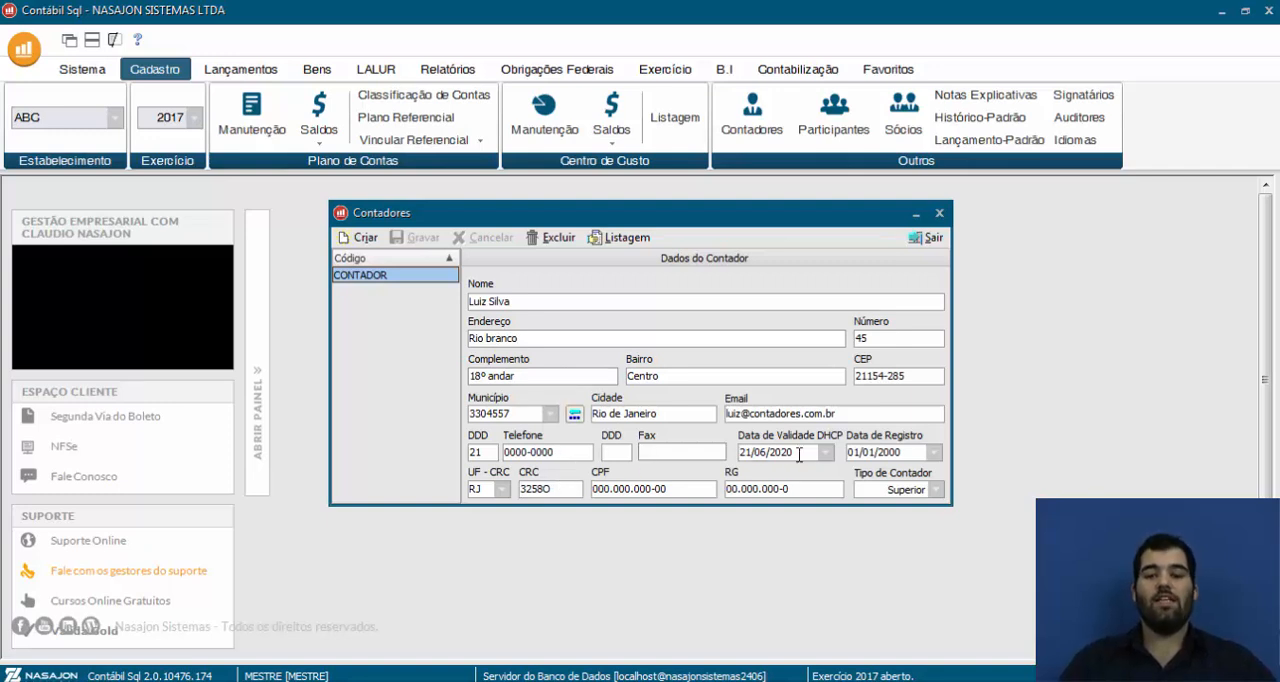
drag(808, 451, 680, 462)
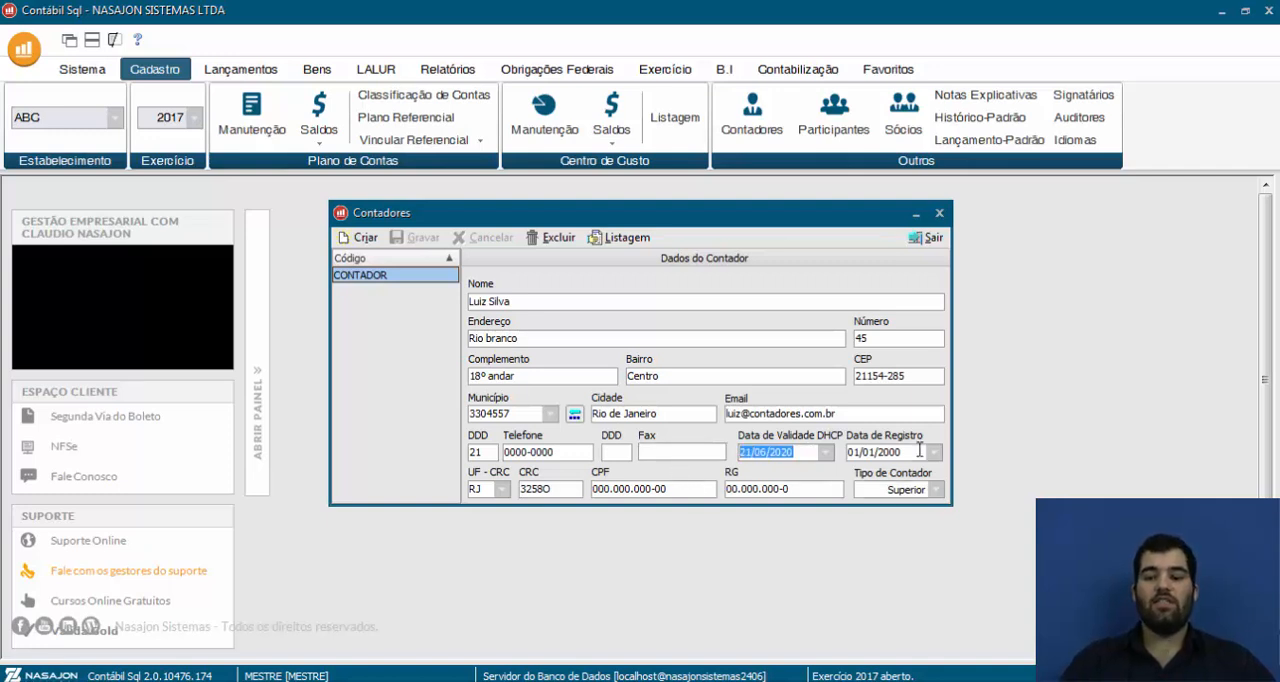
key(Tab)
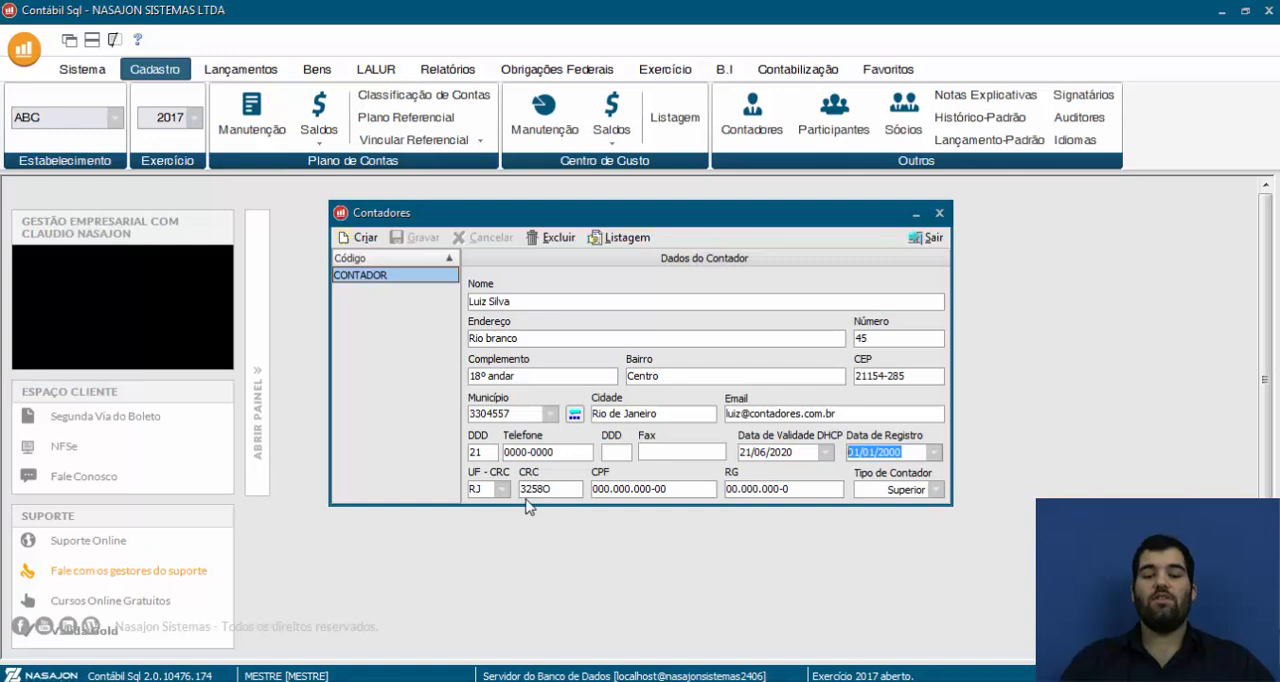
drag(558, 489, 508, 489)
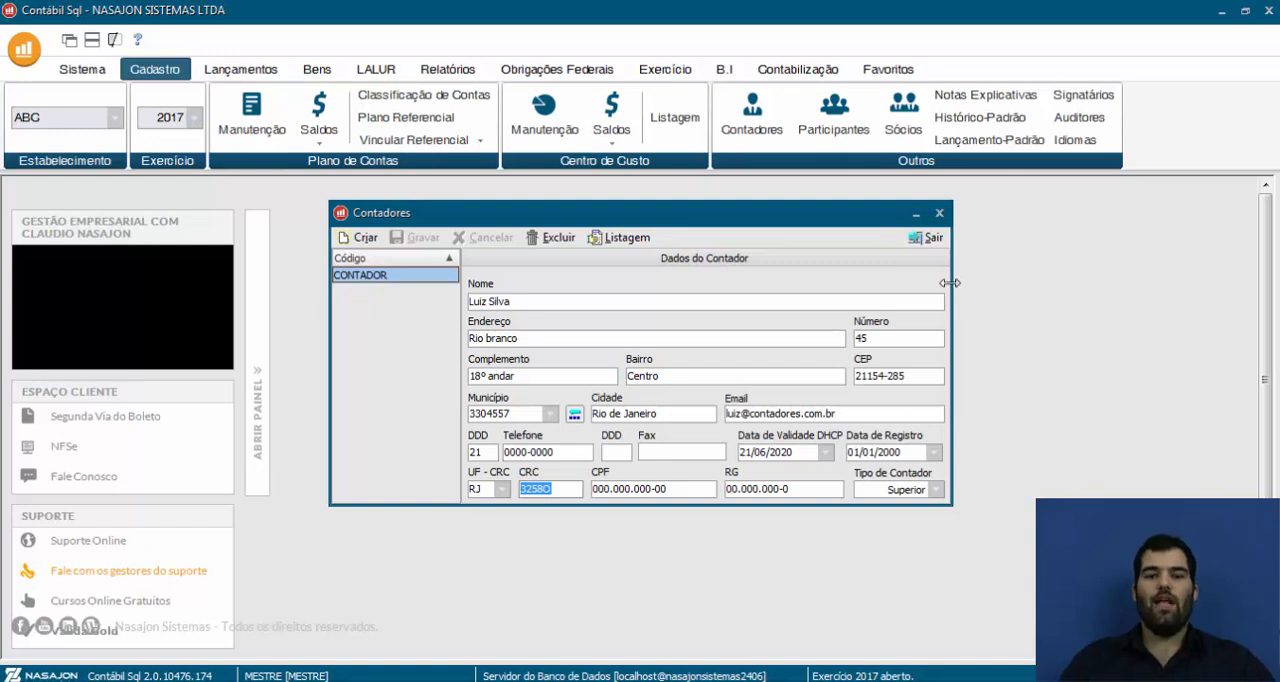
click(926, 238)
click(85, 70)
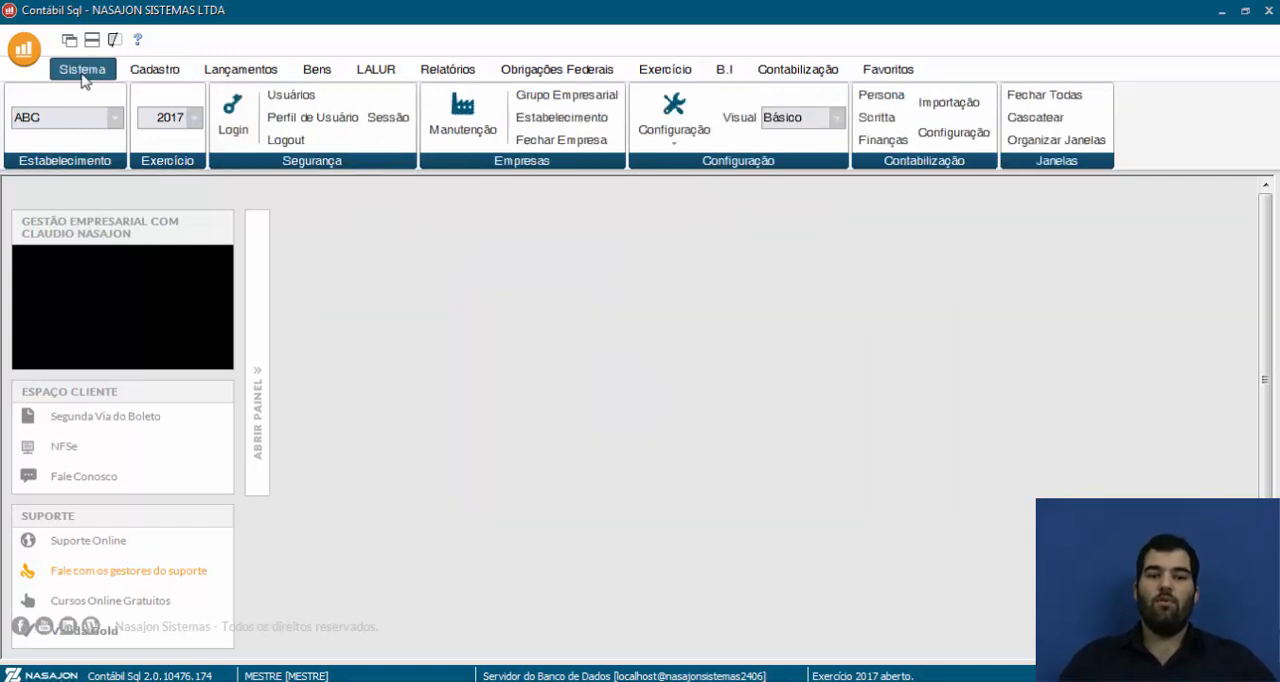
Check the accountant assigned to establishment ABC, keeping CONTADOR selected, and close the establishment and company records
click(474, 130)
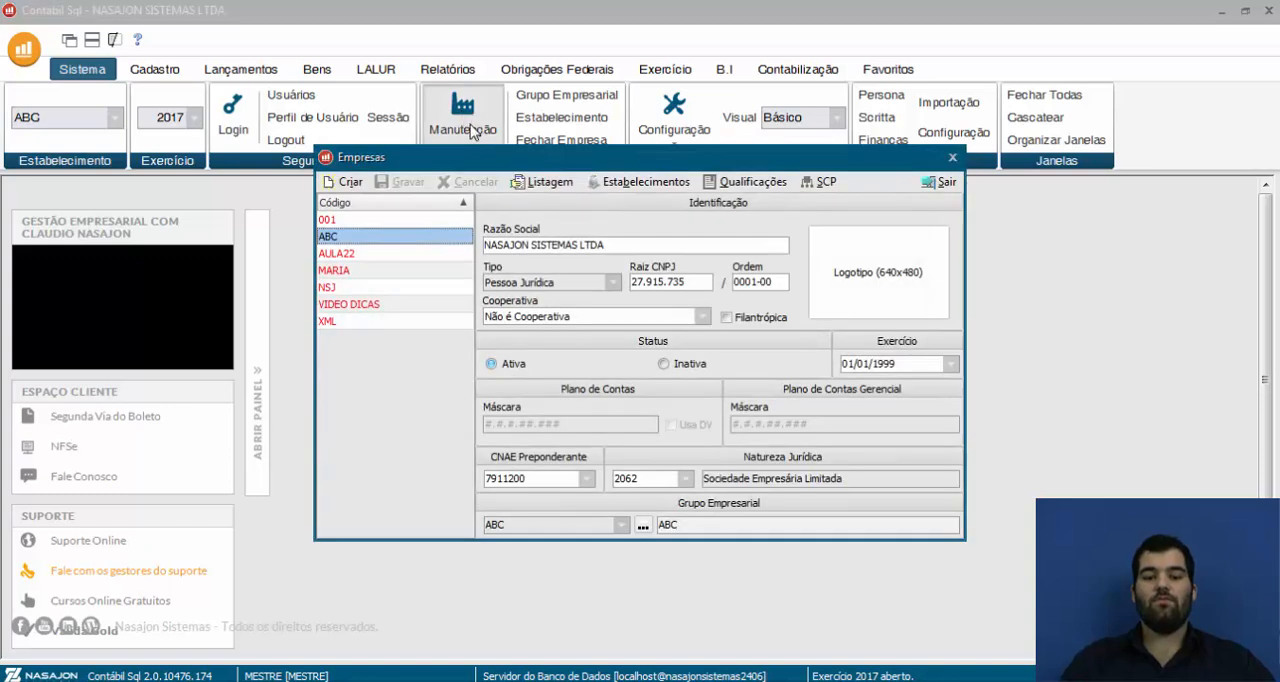
click(619, 182)
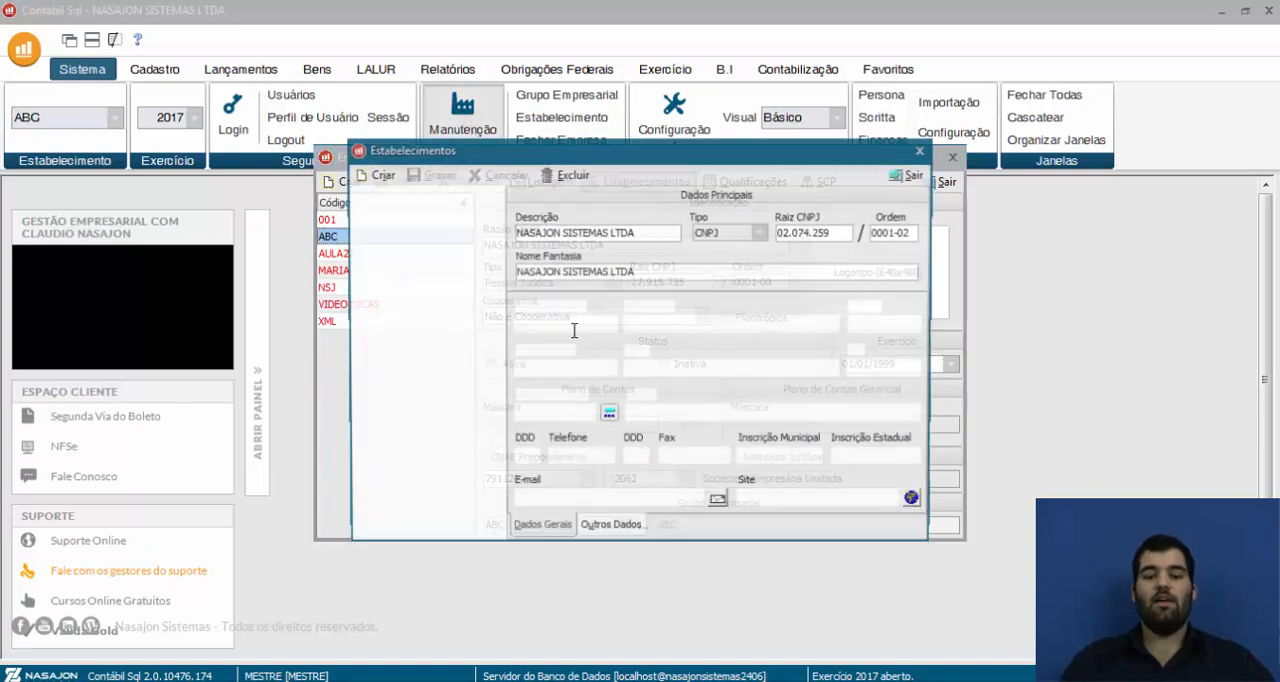
click(628, 536)
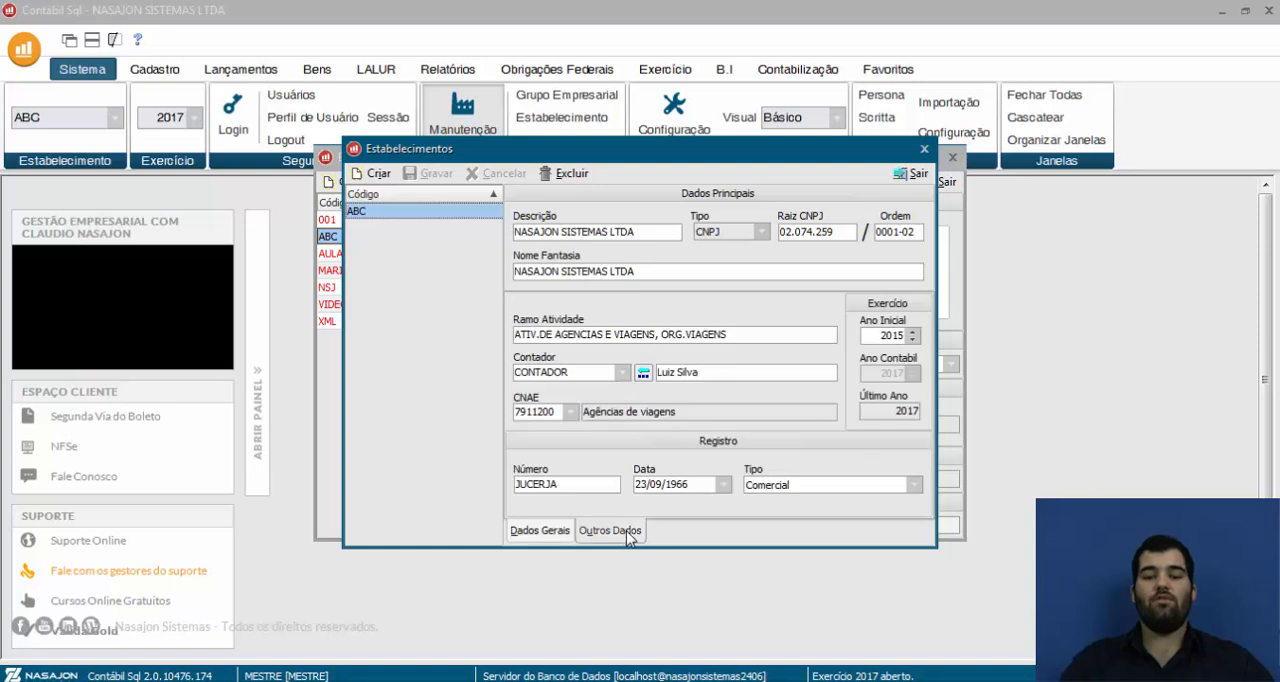
click(621, 373)
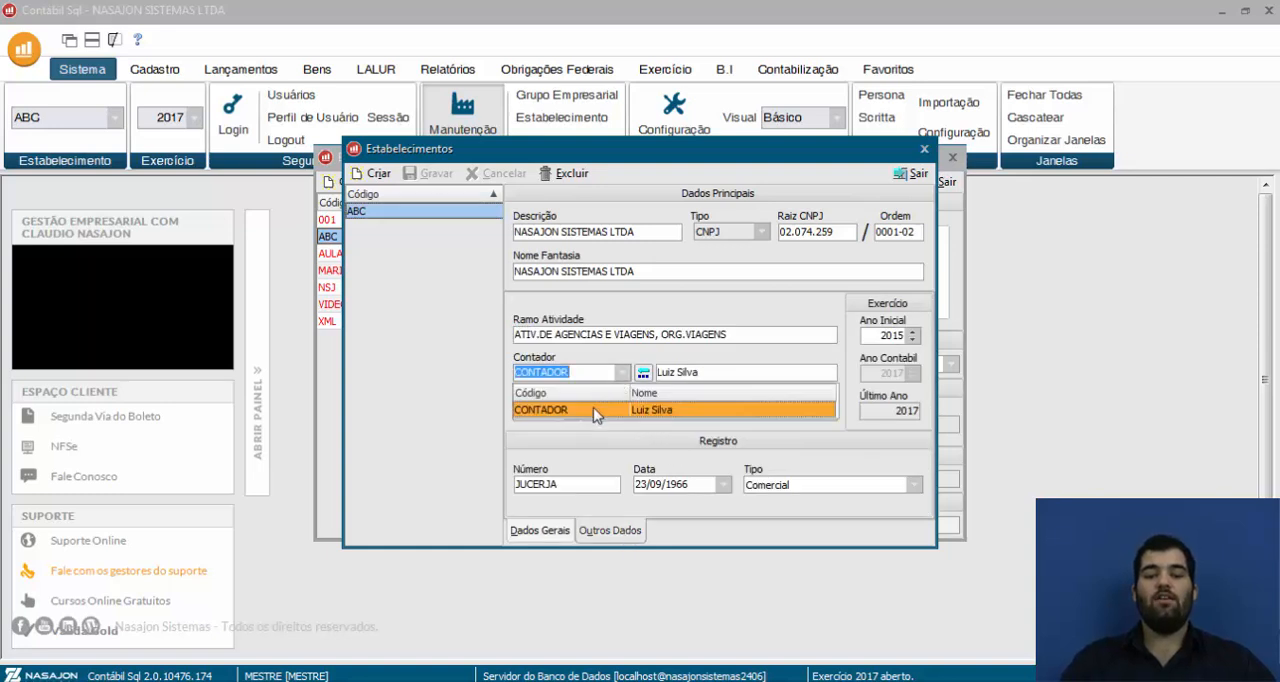
click(593, 407)
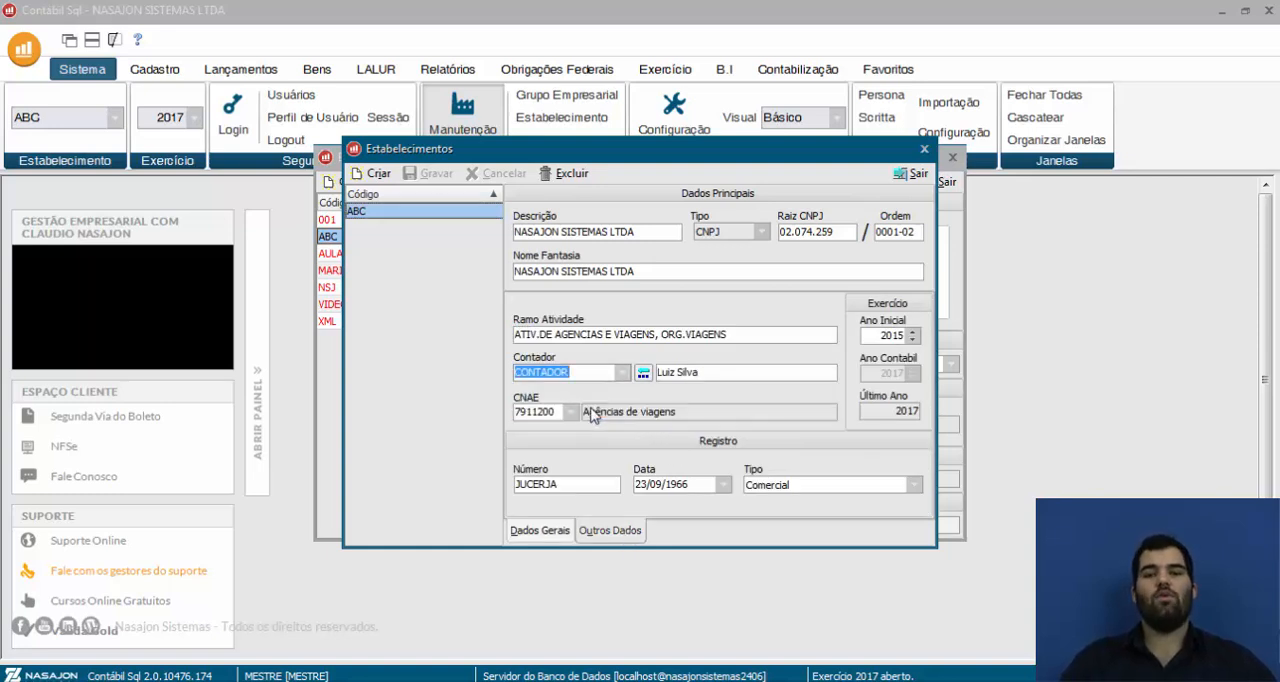
click(911, 173)
click(945, 181)
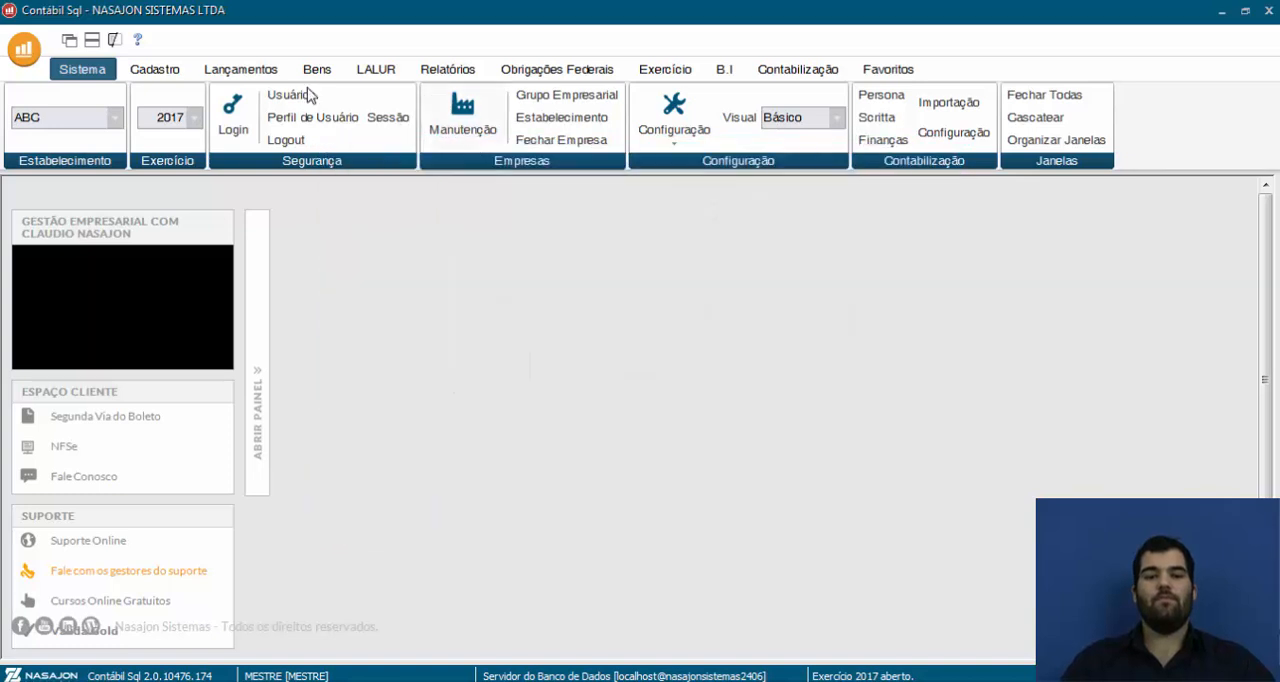
Review sócio 1's record in the partner register, checking the job title and identifier type options, and save the record
click(157, 70)
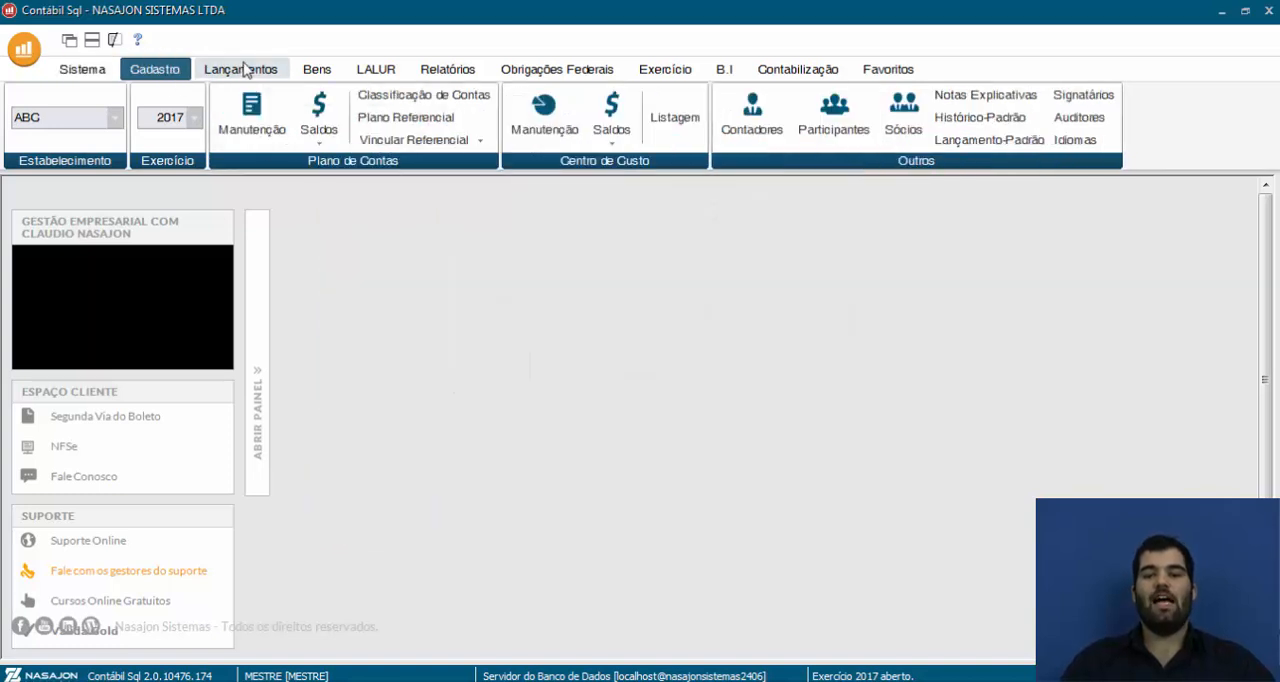
click(903, 133)
drag(600, 280, 628, 216)
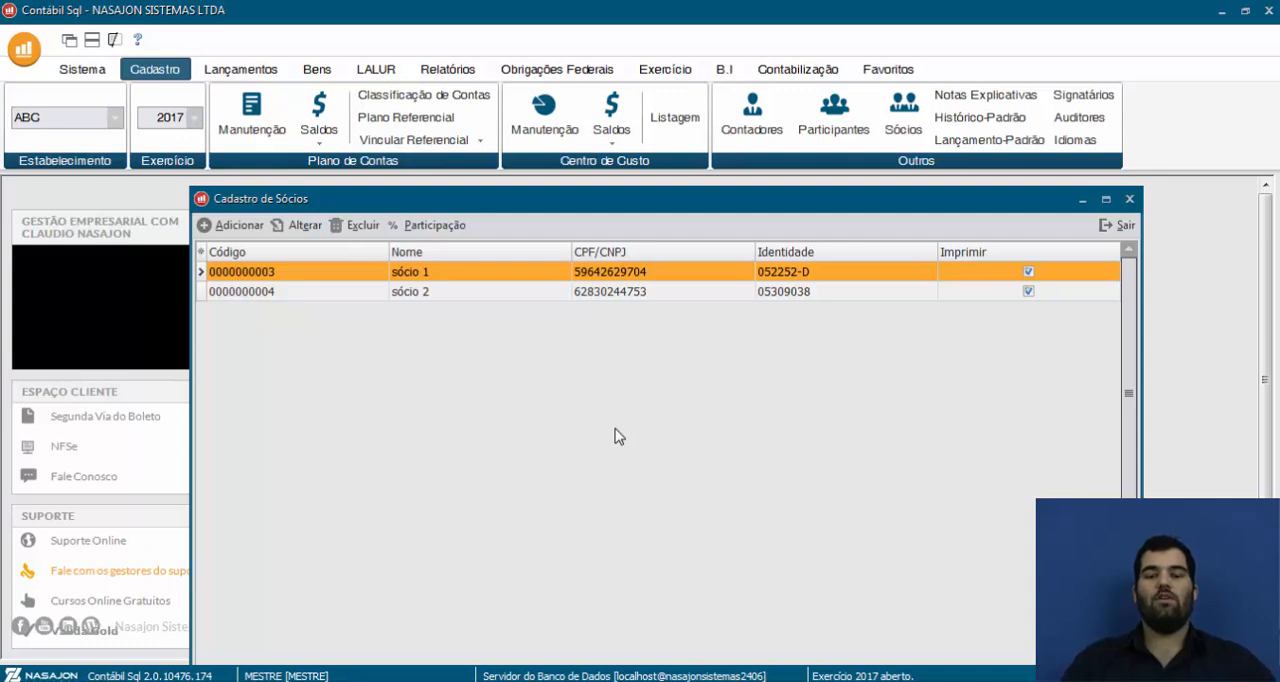
double_click(296, 277)
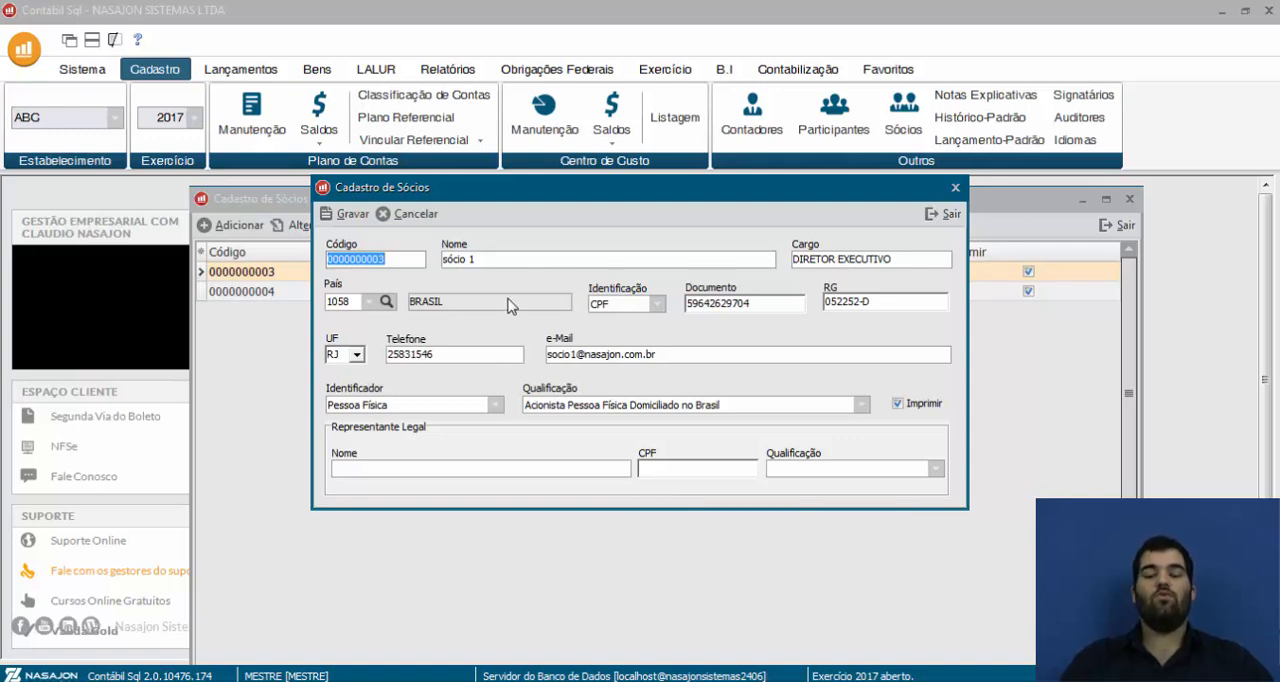
drag(912, 258, 733, 260)
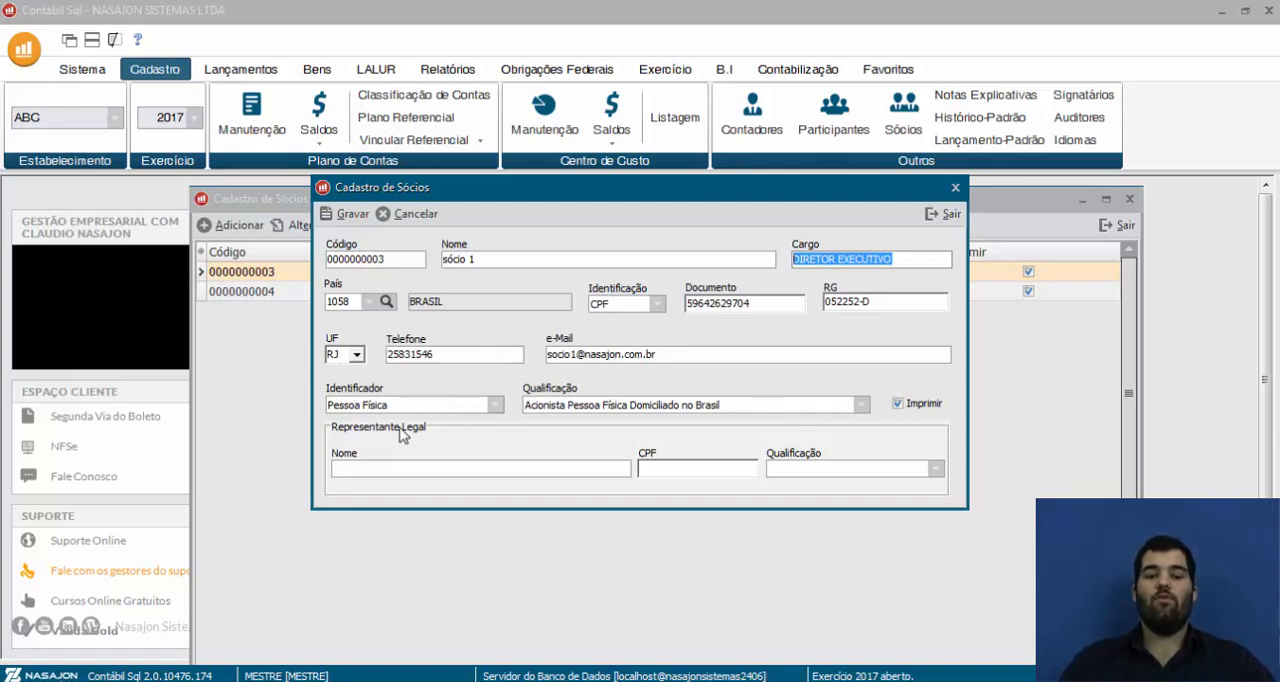
click(491, 406)
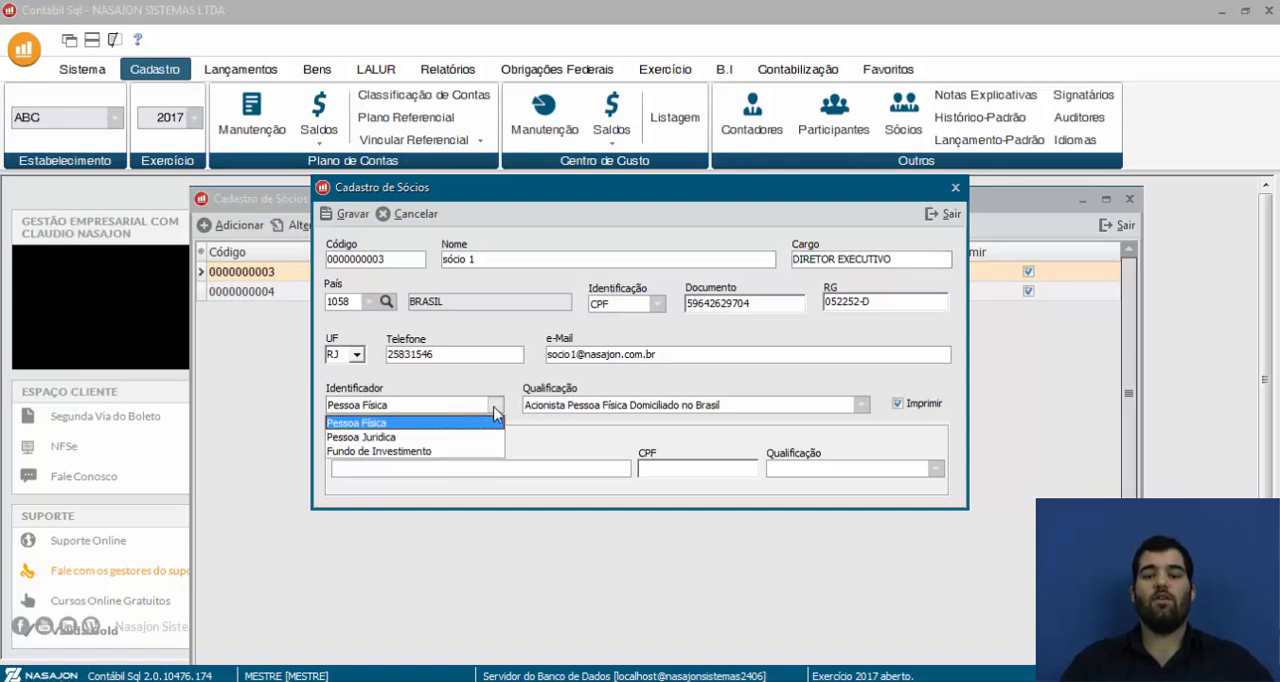
click(345, 213)
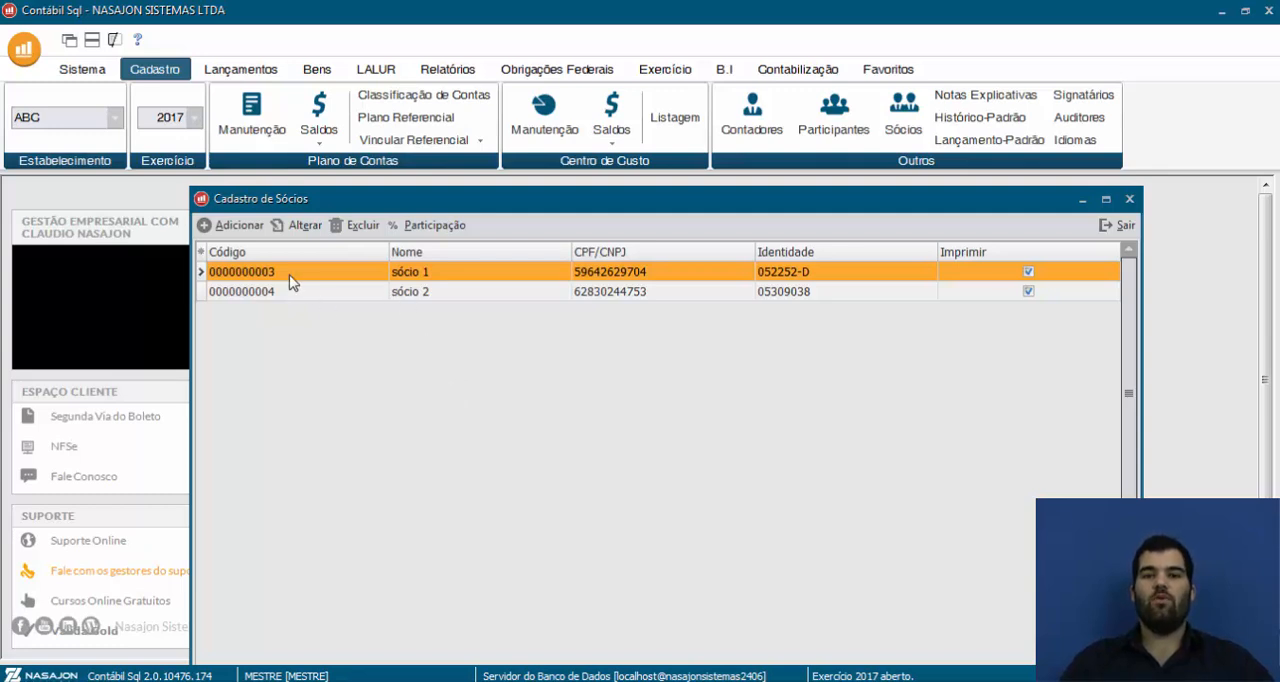
Compare the capital participation records of sócio 1 and sócio 2, and close the participation record
click(434, 226)
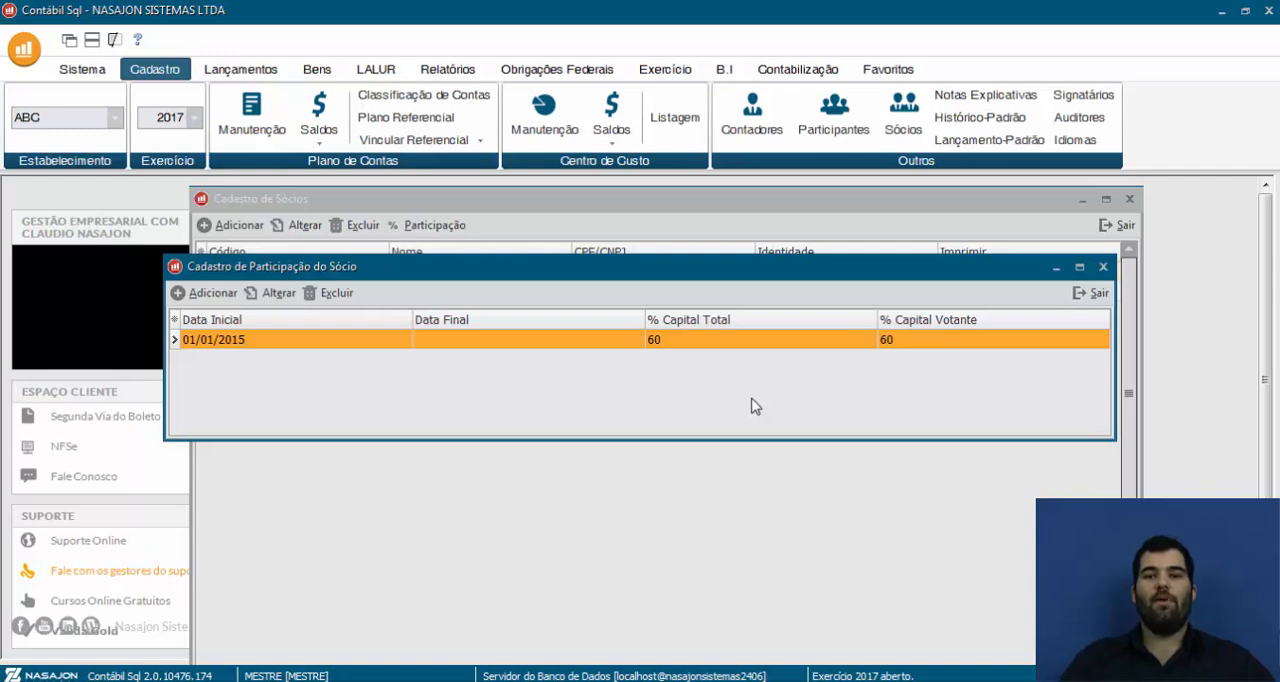
click(1092, 293)
click(508, 293)
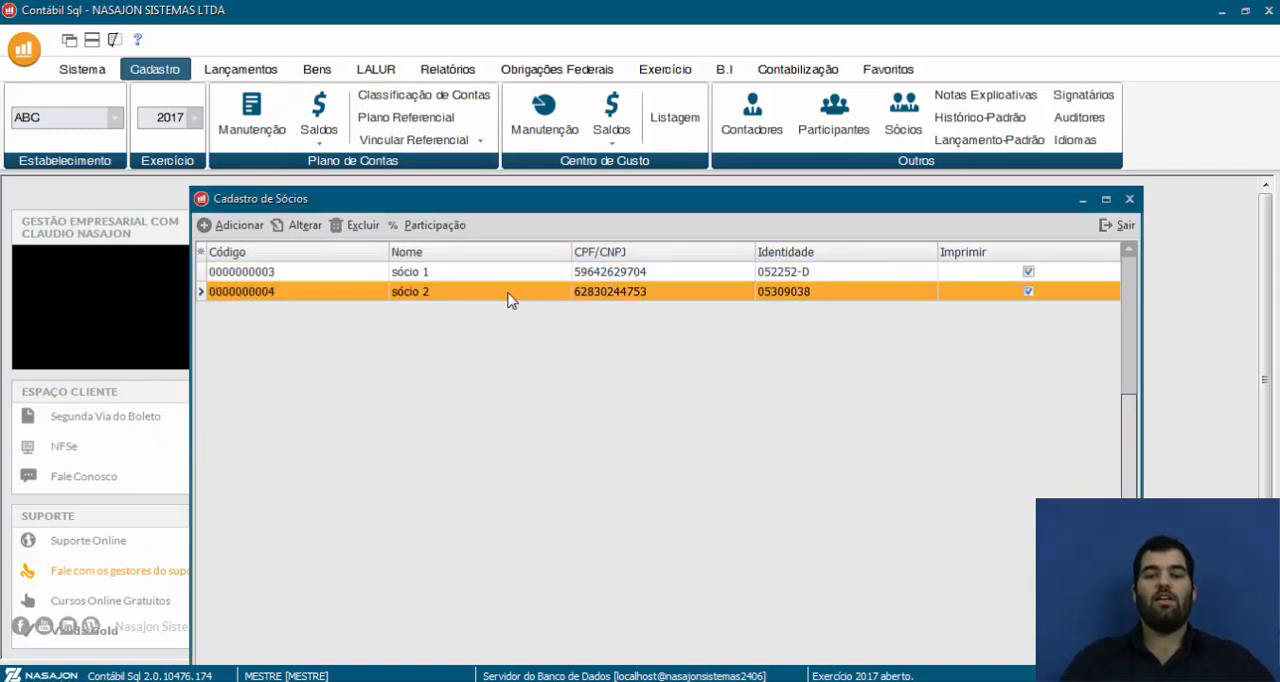
click(432, 229)
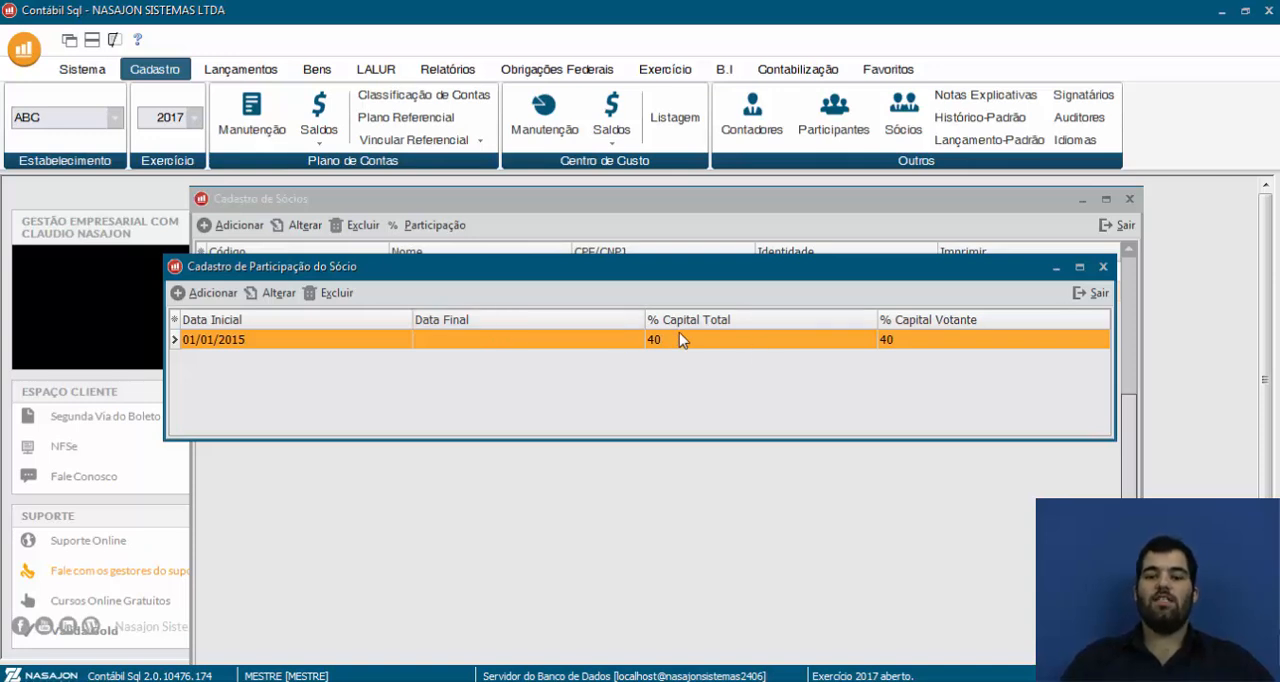
click(1095, 293)
click(710, 273)
click(418, 225)
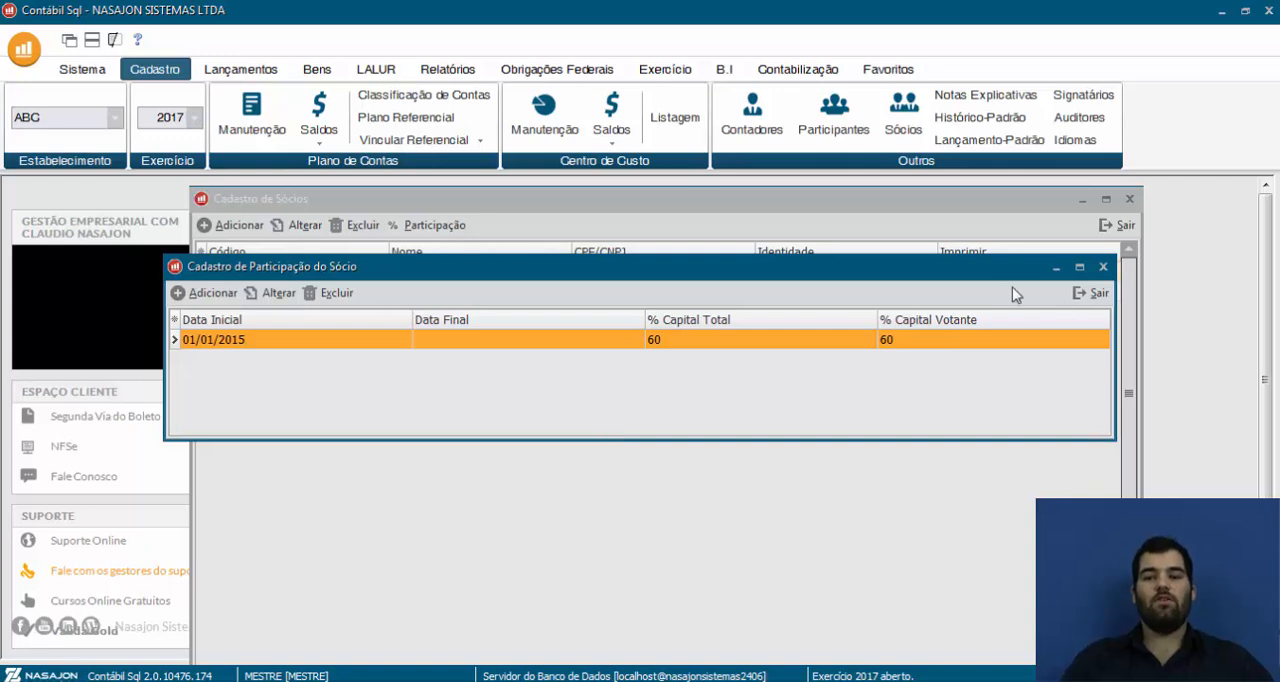
click(1097, 294)
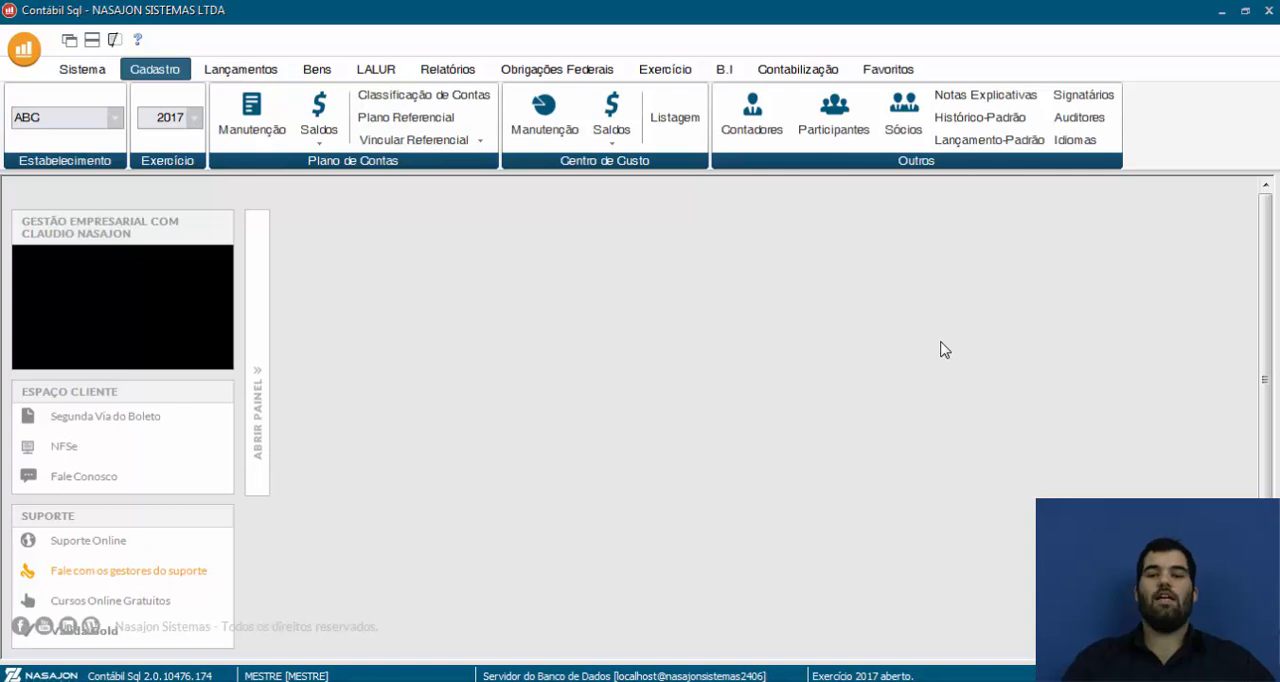
Review the registered signatory's details, including function and contact fields, and close the signatory register
click(1088, 98)
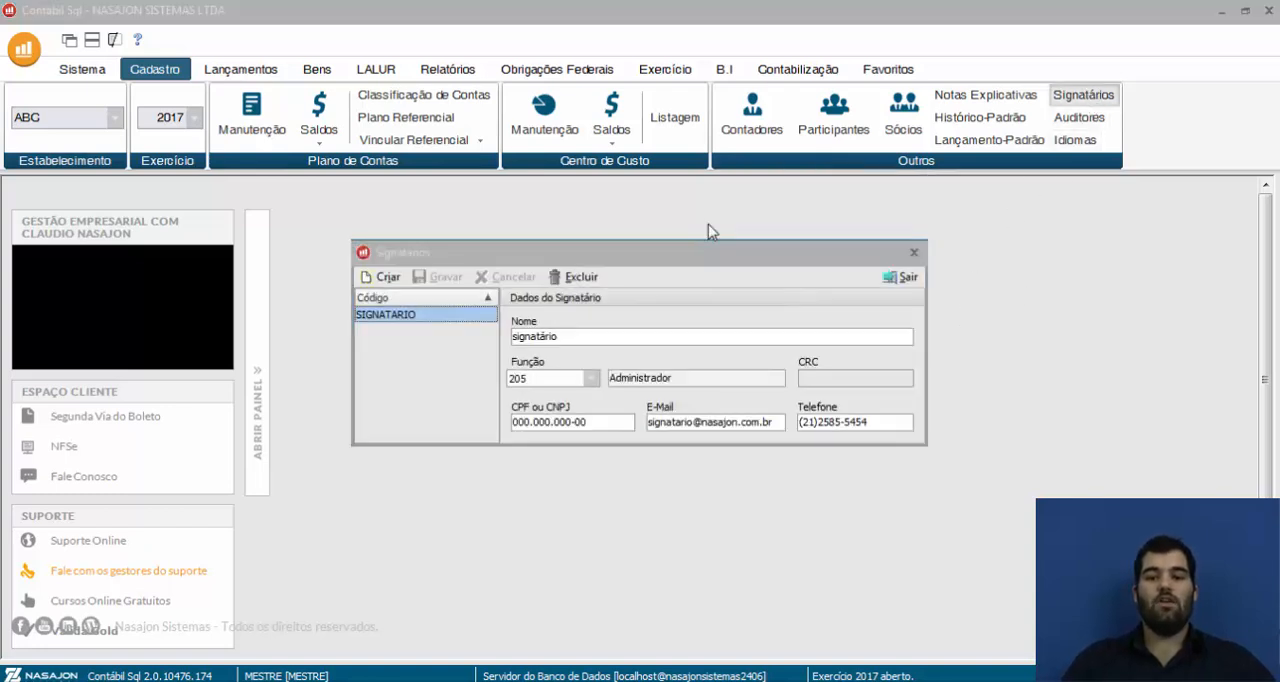
drag(686, 244, 702, 196)
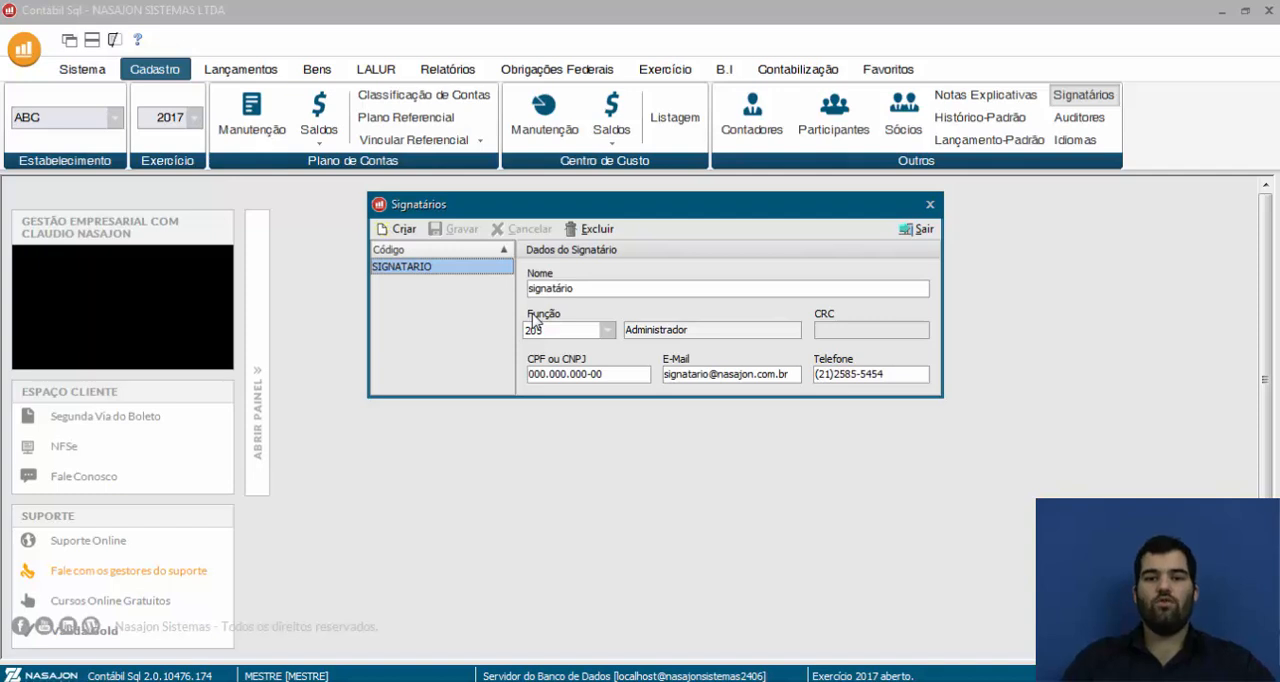
click(922, 230)
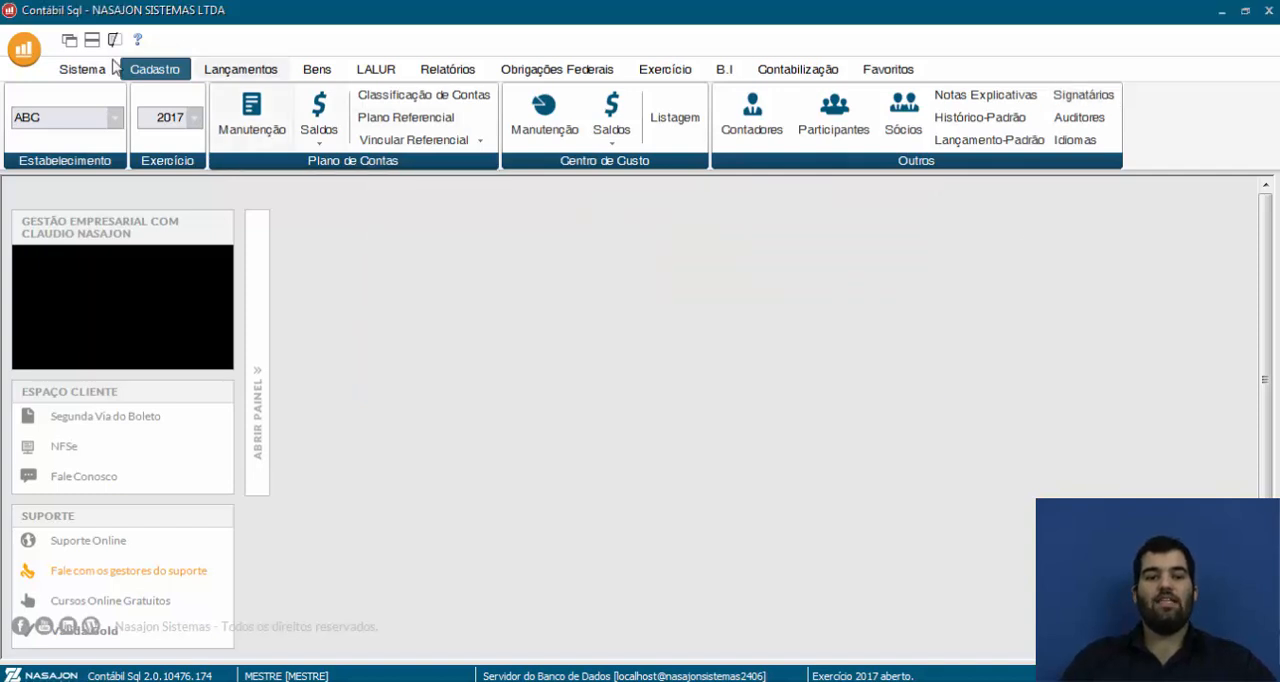
Check the partner and function set as SPED signatory in the general configuration, and close the configuration
click(82, 69)
click(668, 127)
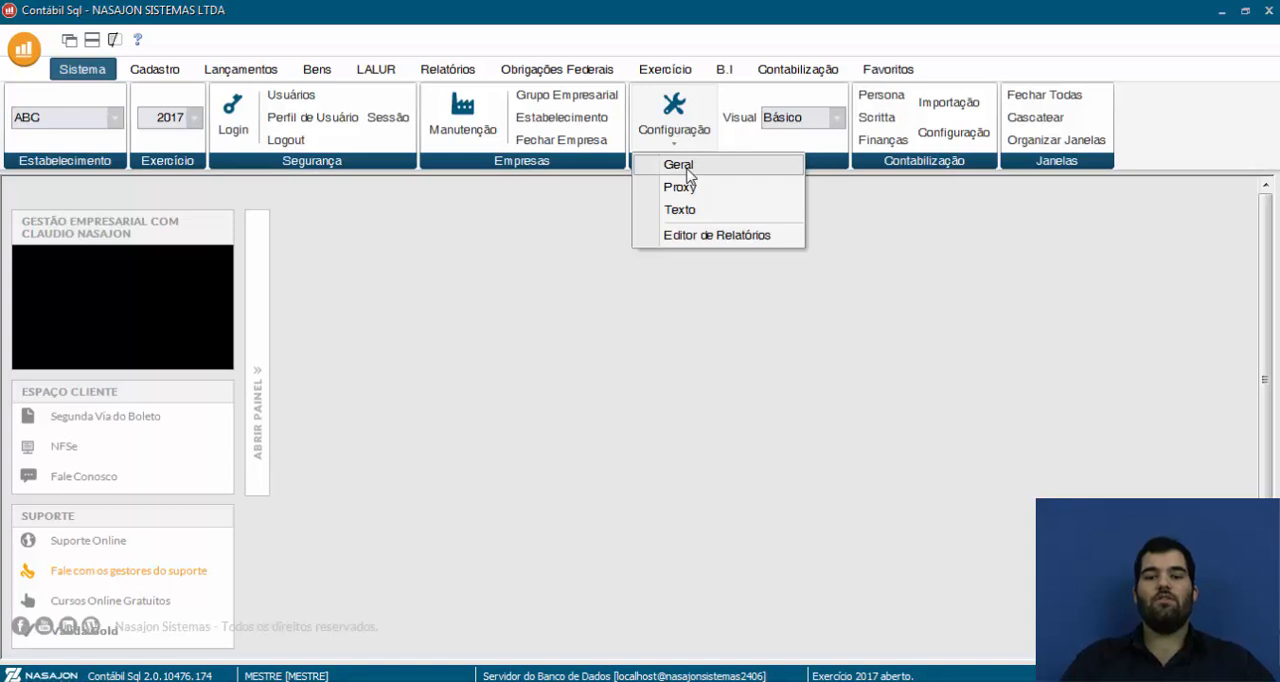
click(680, 166)
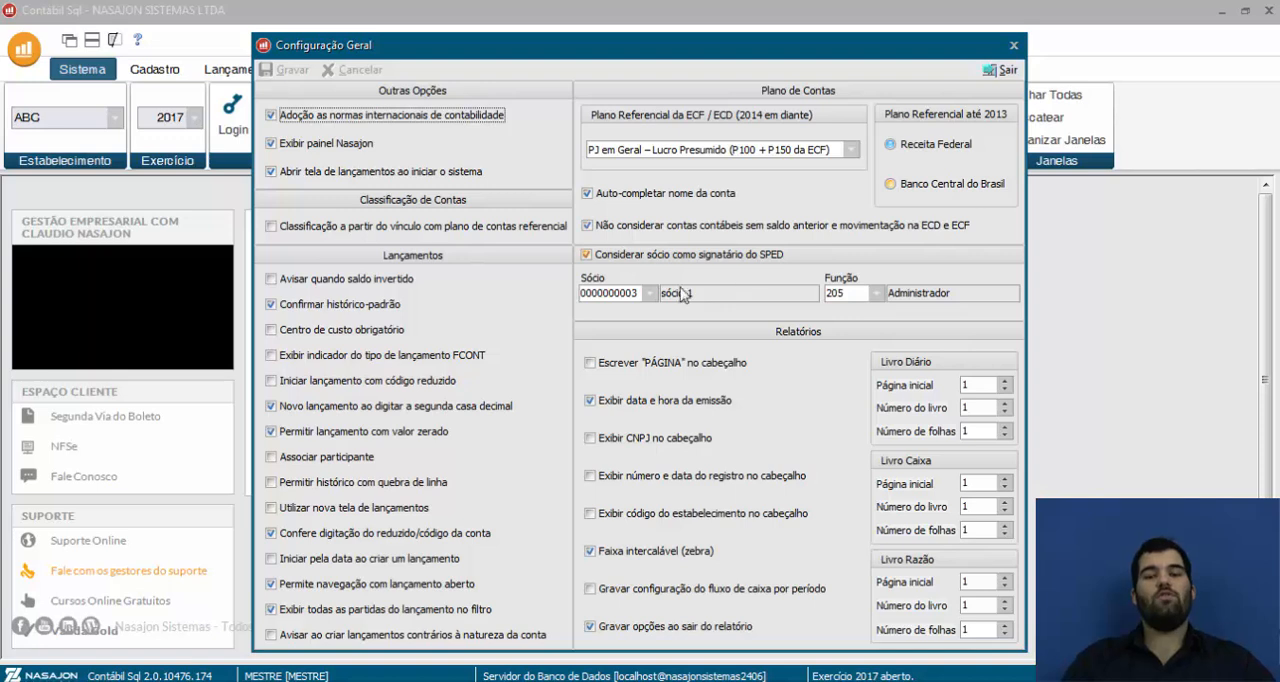
click(1000, 70)
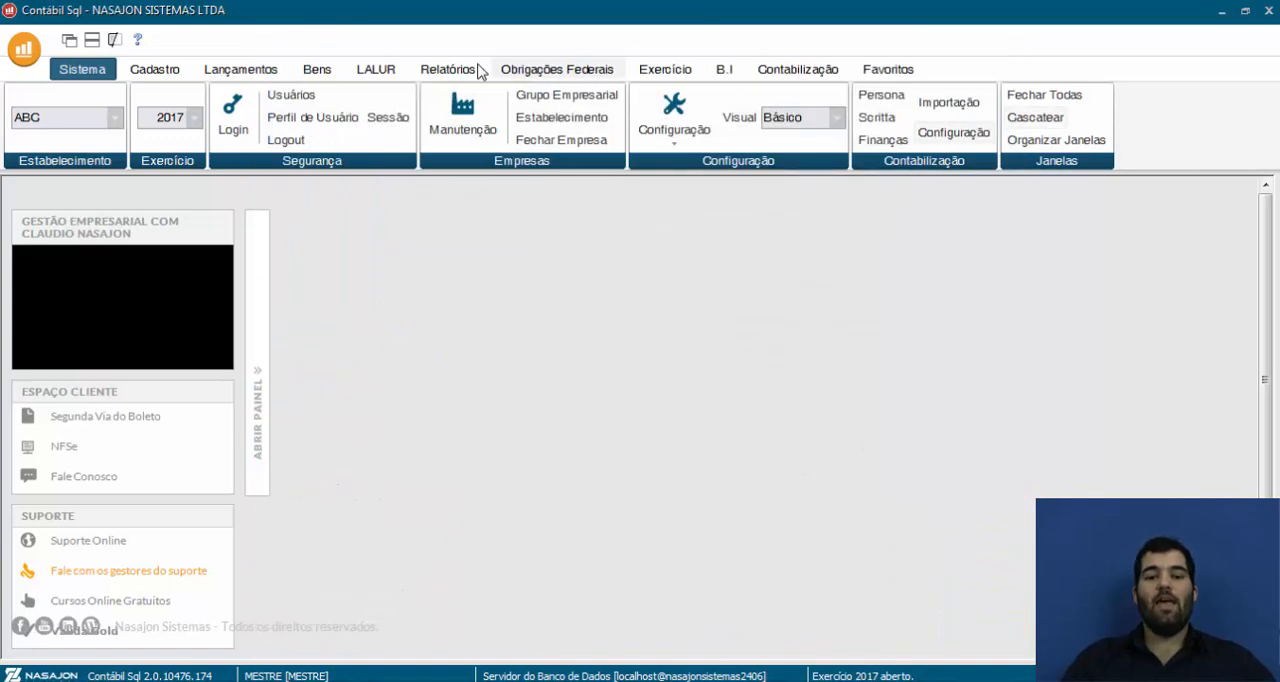
Reopen the signatory register to examine the function and CRC fields, and close it
click(154, 69)
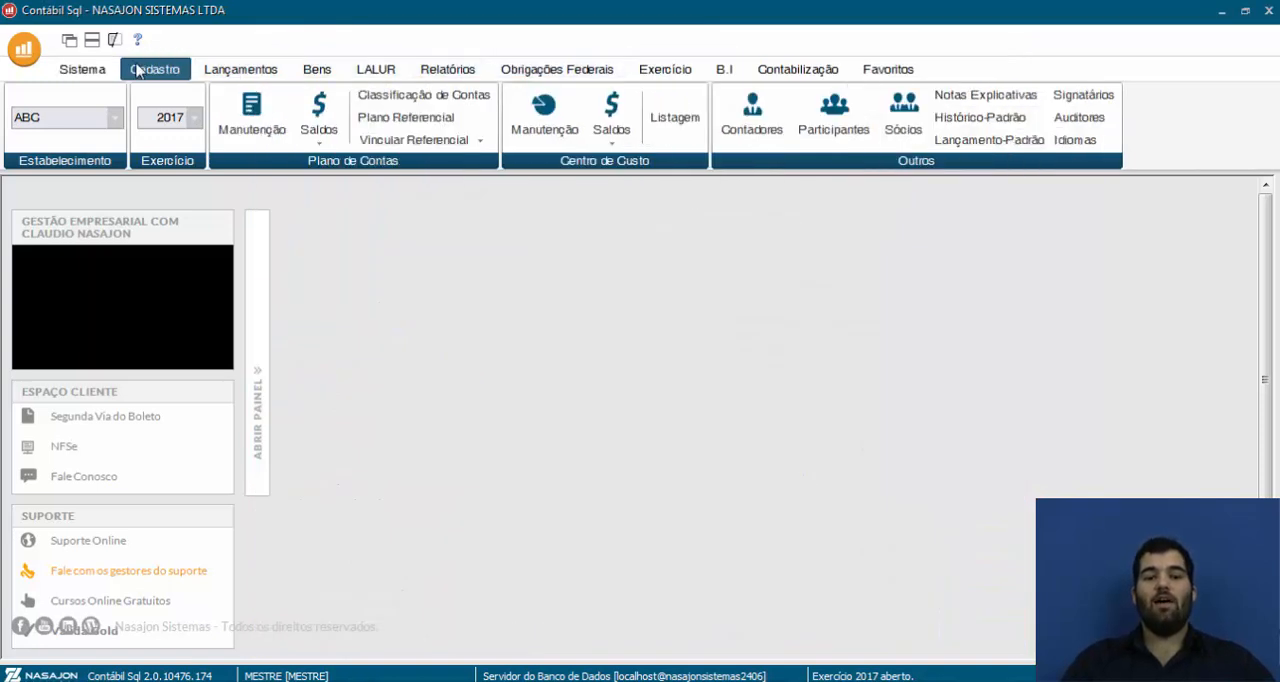
click(1090, 96)
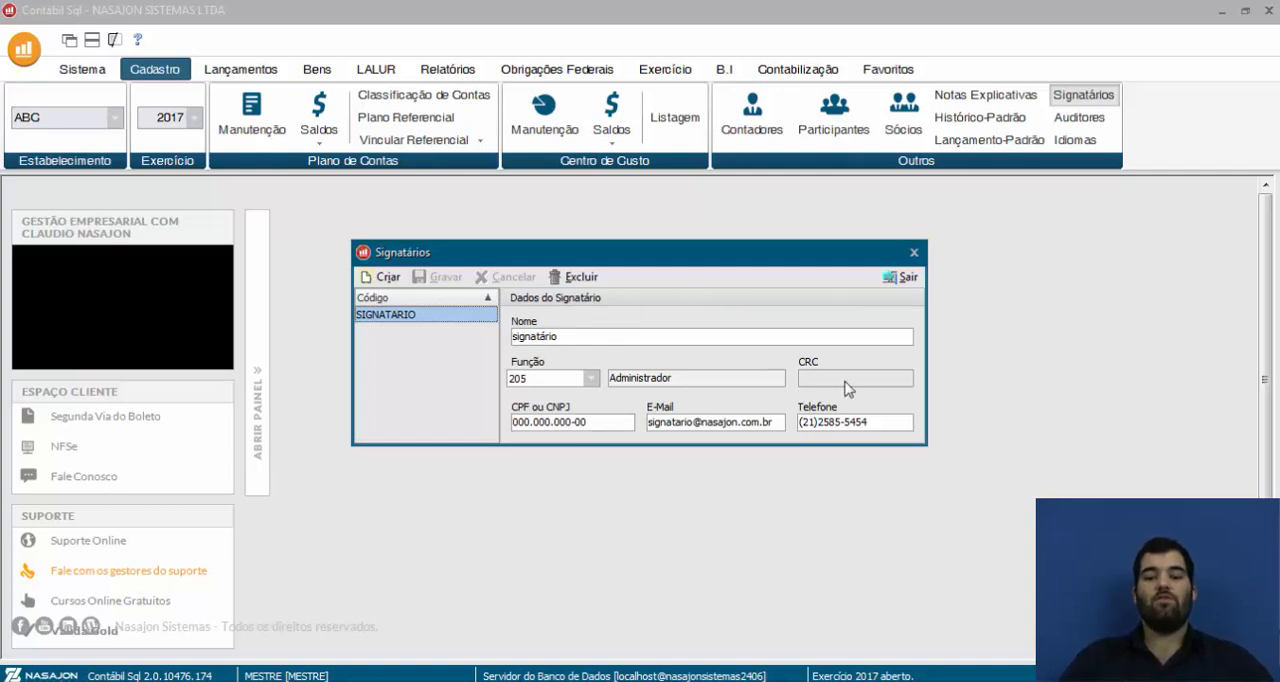
click(903, 277)
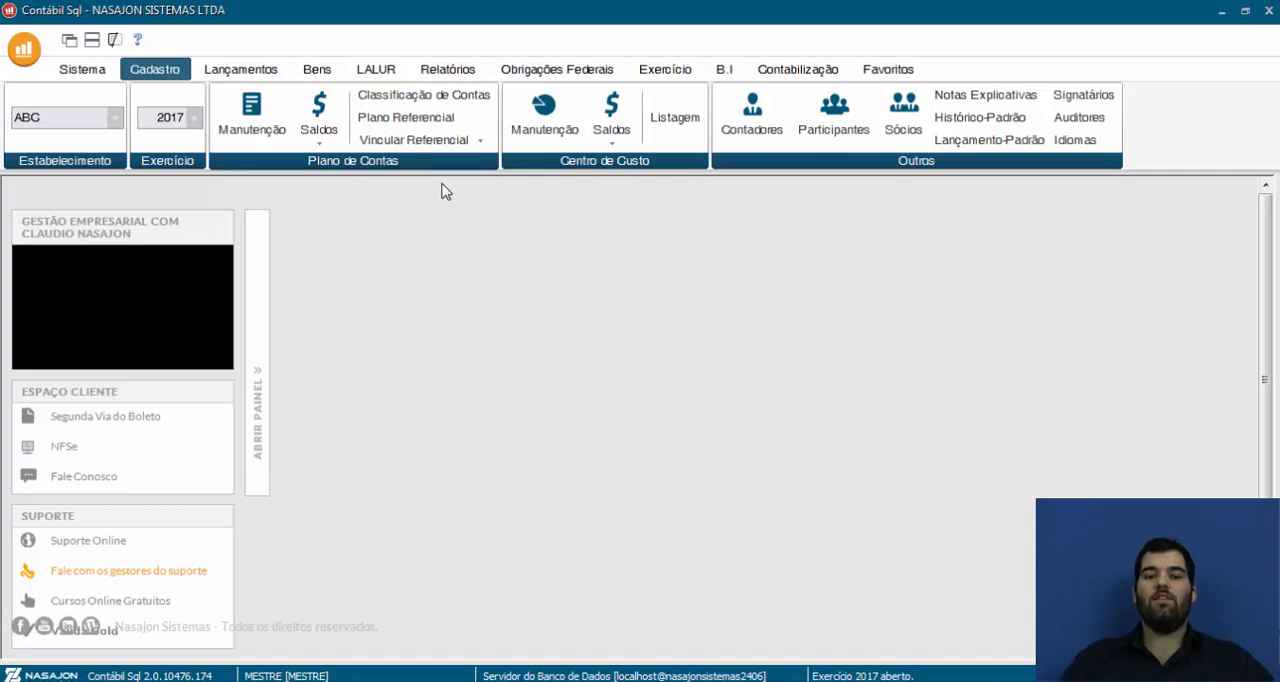
In the reference chart of accounts, mark PJ em Geral and PJ em Geral - Lucro Presumido for import, and leave the import without processing
click(408, 119)
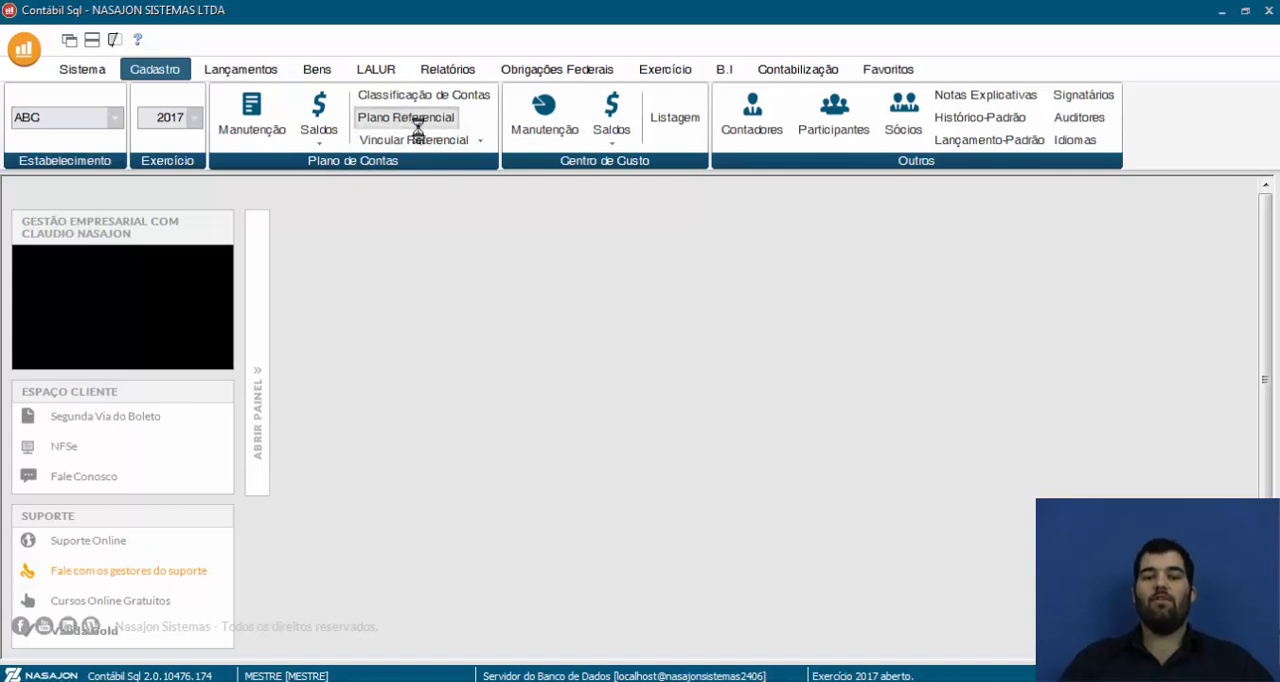
drag(455, 207, 461, 193)
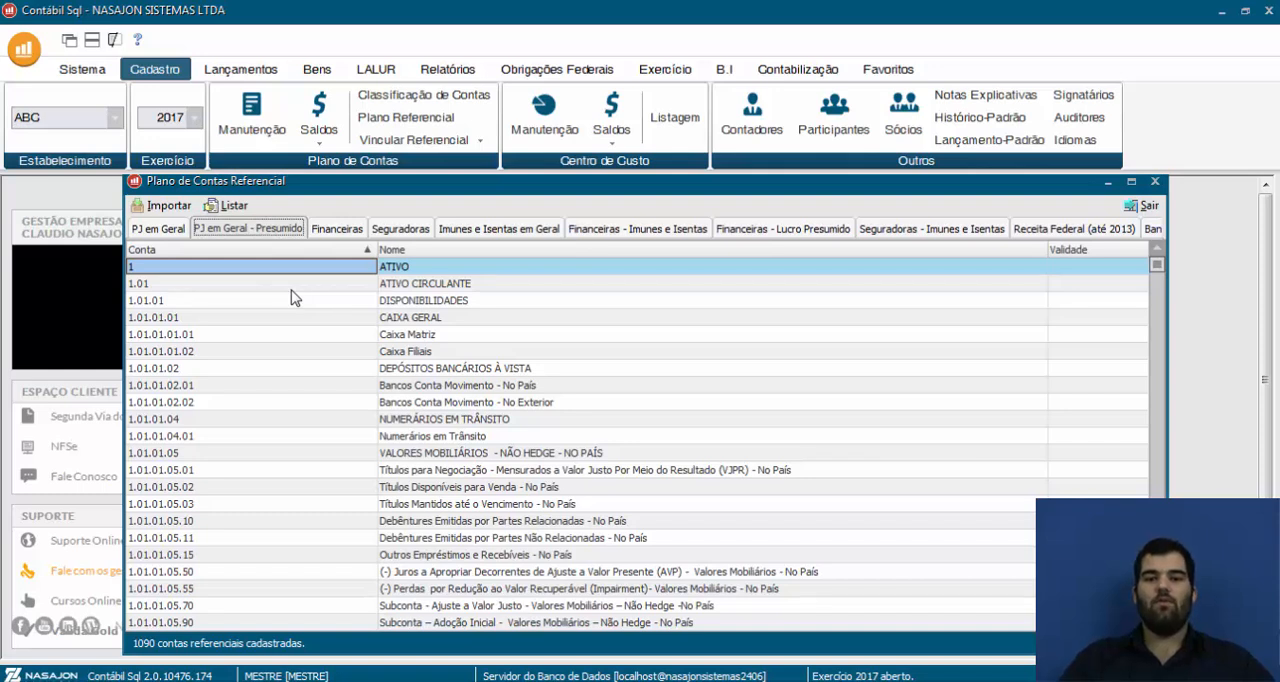
click(166, 206)
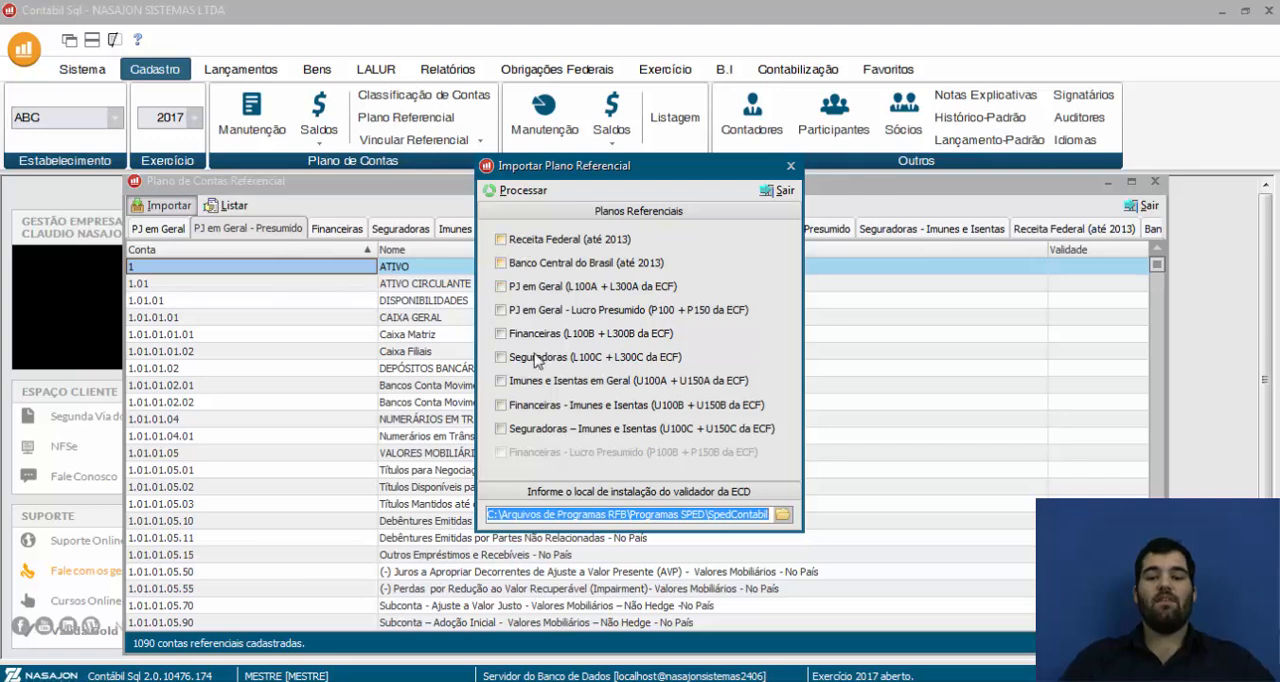
click(501, 286)
click(501, 310)
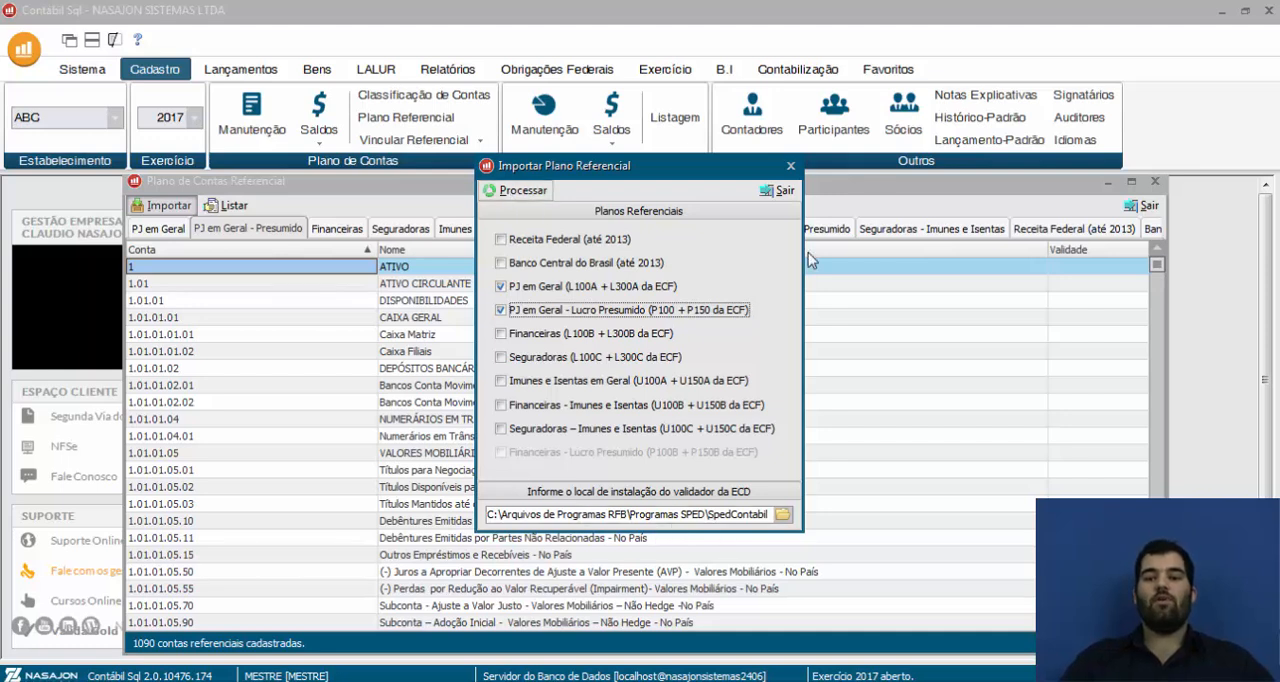
click(781, 191)
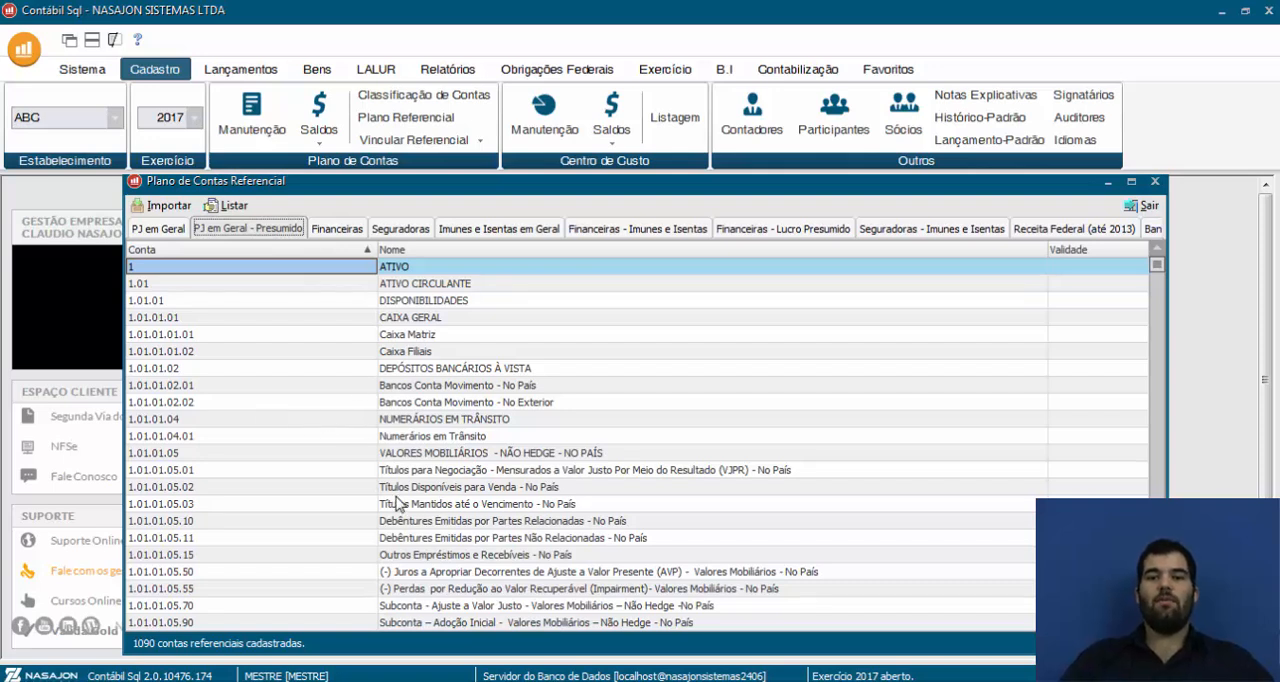
Inspect the Financeiras and PJ em Geral reference plans, and close the reference chart of accounts
click(350, 230)
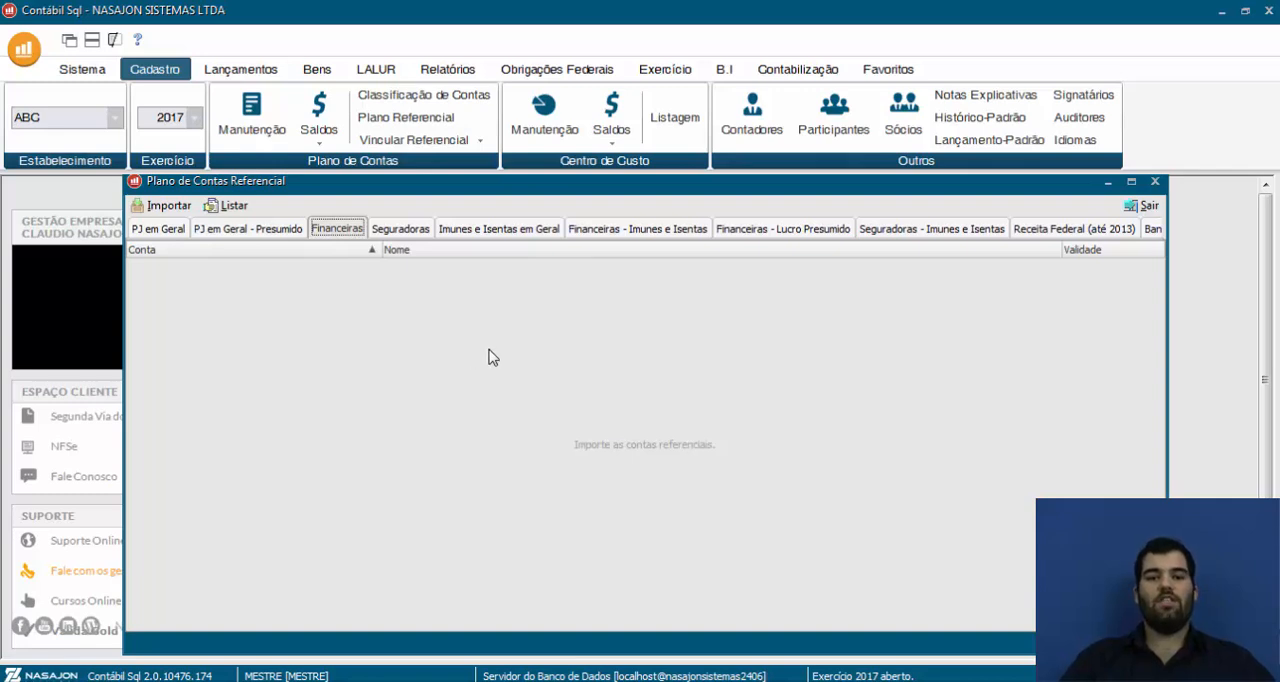
click(162, 228)
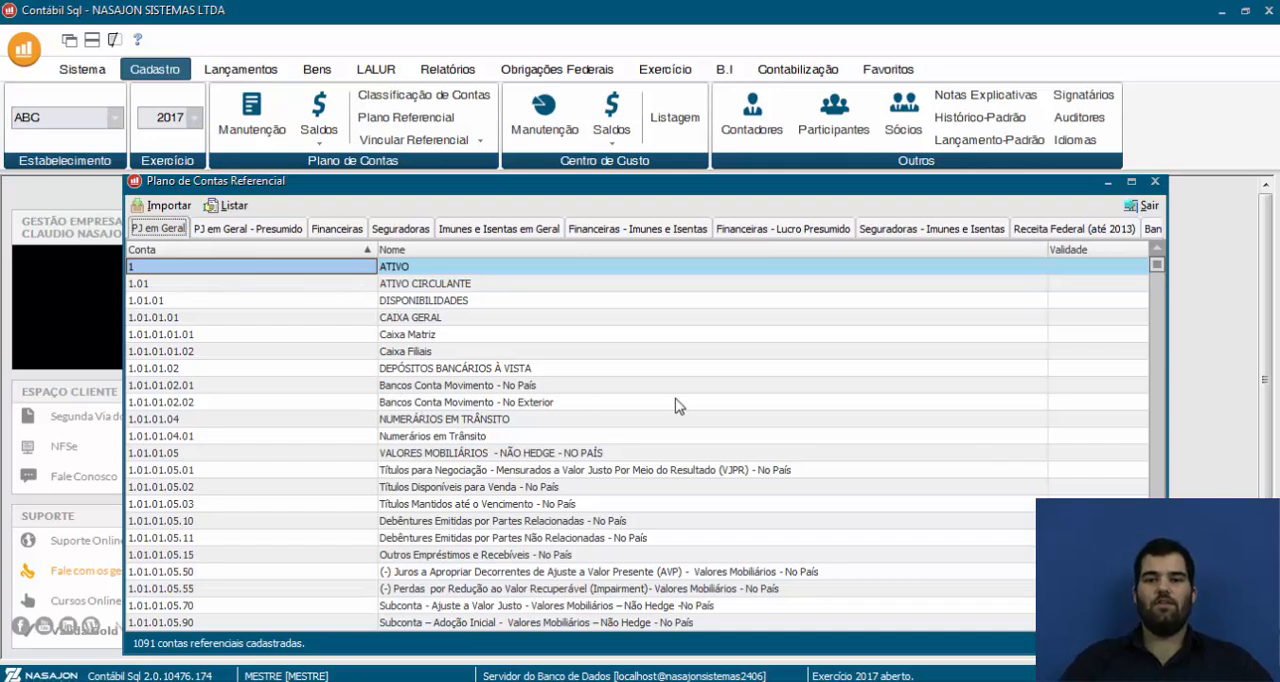
click(1150, 207)
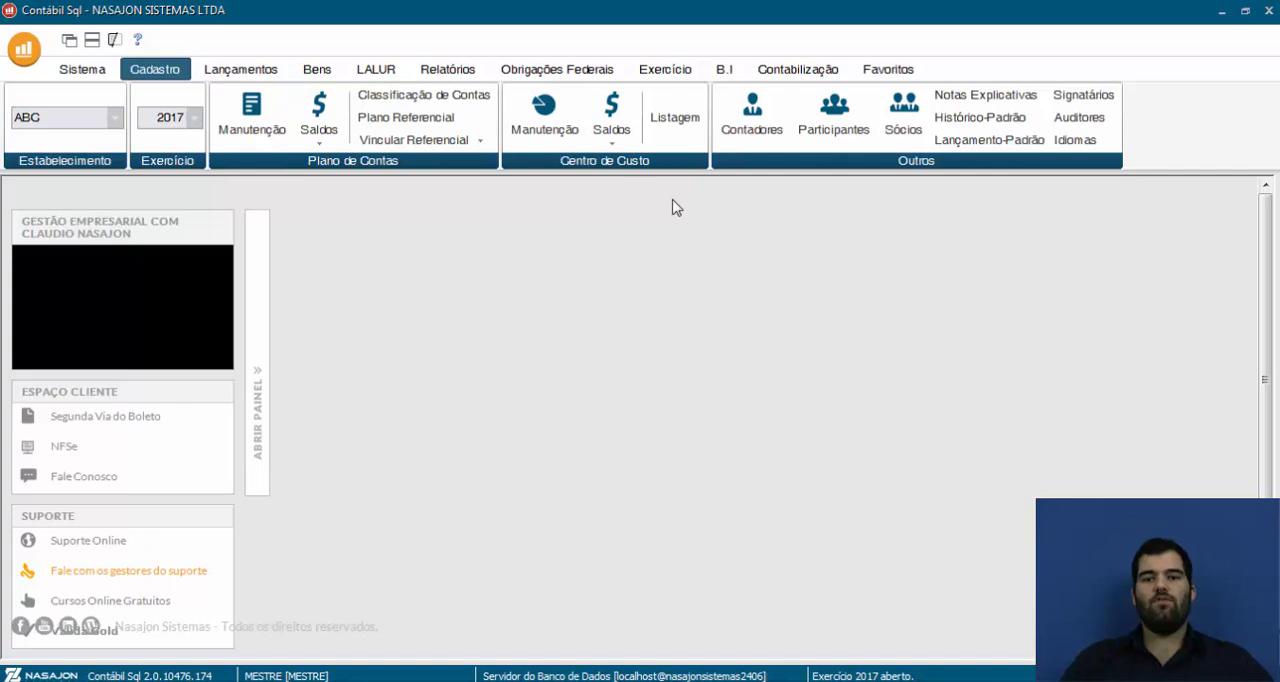
Open the ECD/ECF reference account linking window and maximize it
click(427, 143)
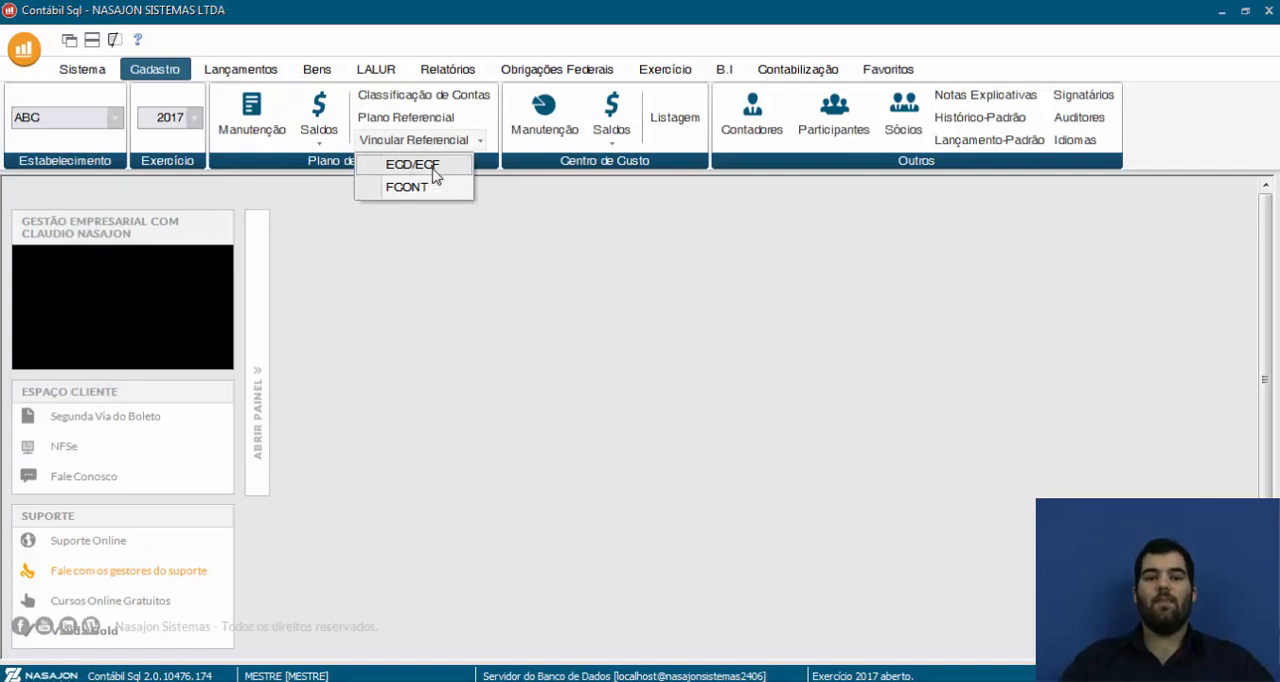
click(420, 164)
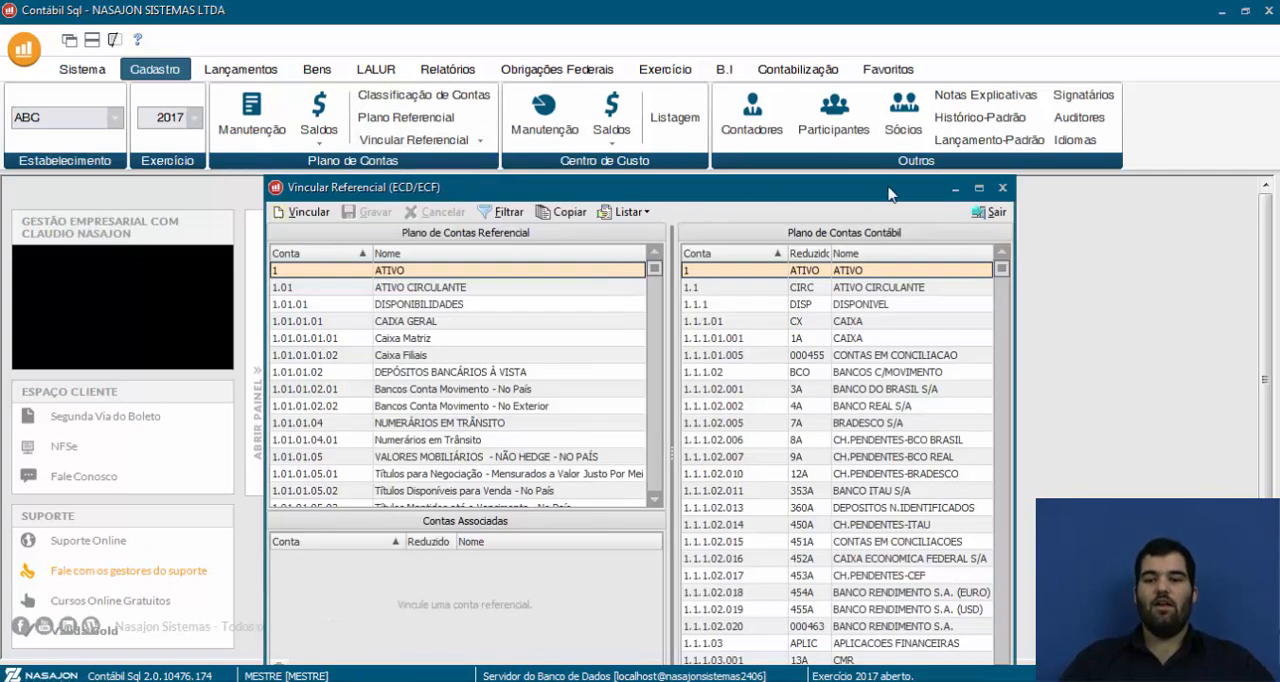
click(979, 187)
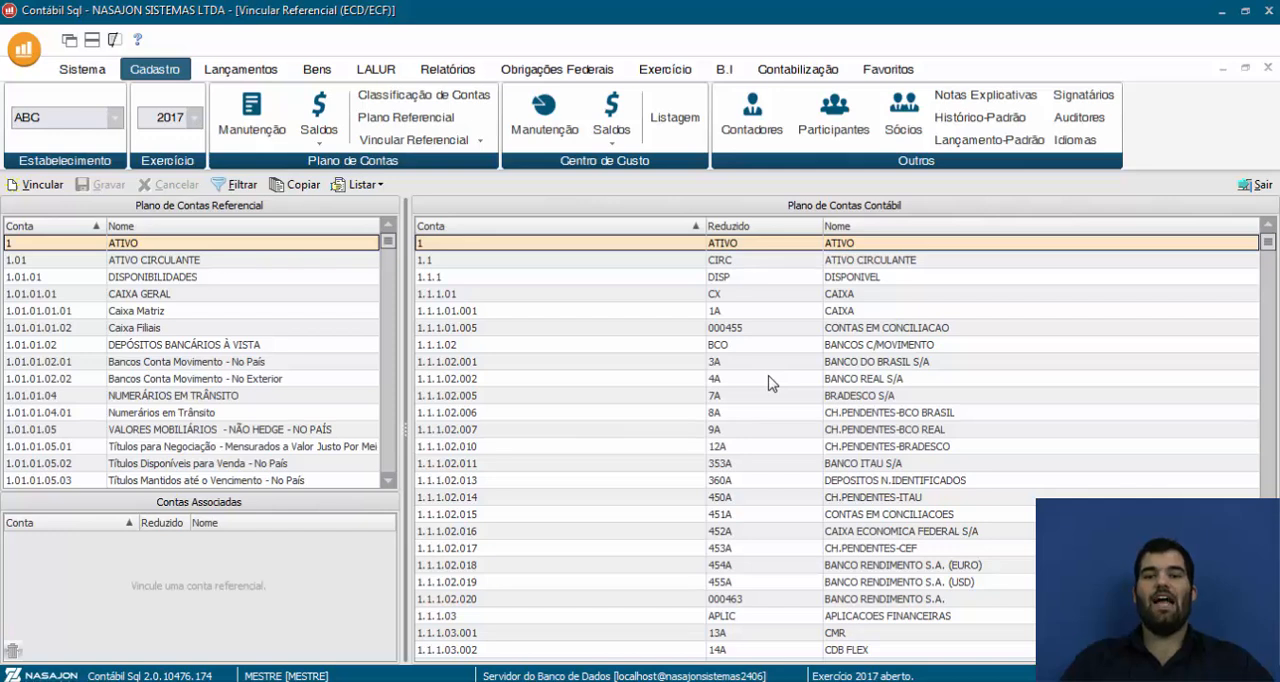
Check the ECF/ECD reference plan selected in the general configuration, and close the configuration
click(82, 69)
click(675, 135)
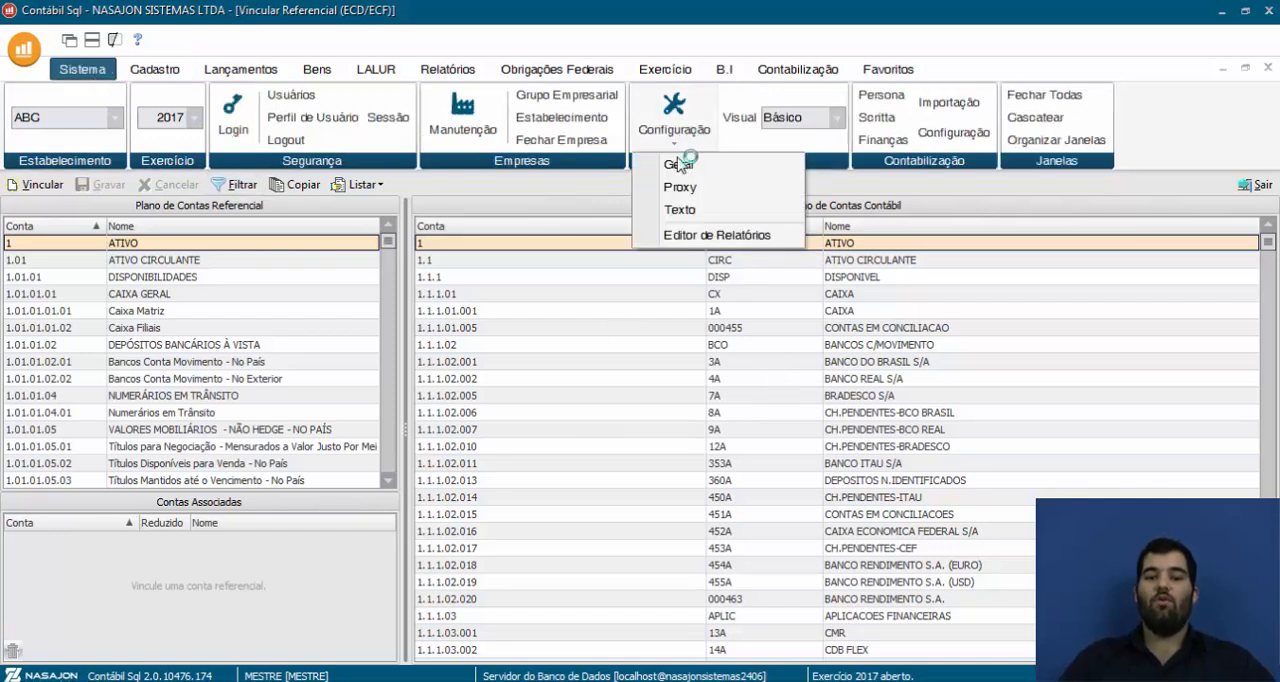
click(677, 165)
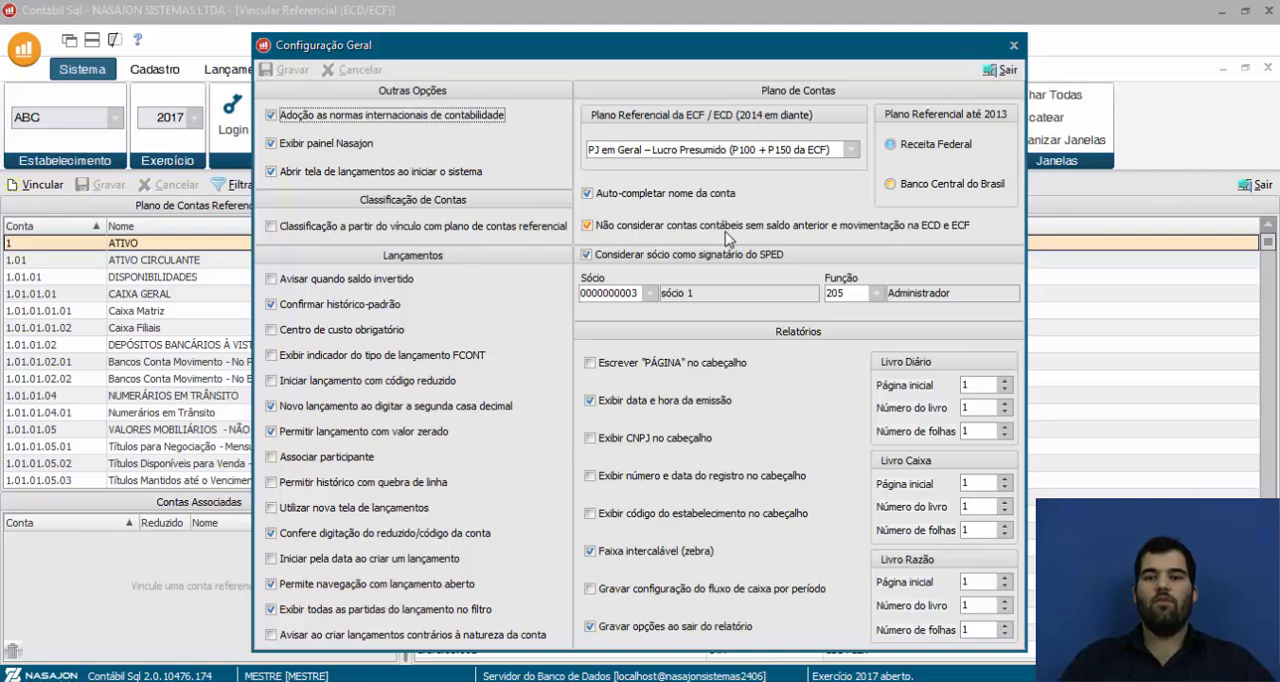
click(1001, 70)
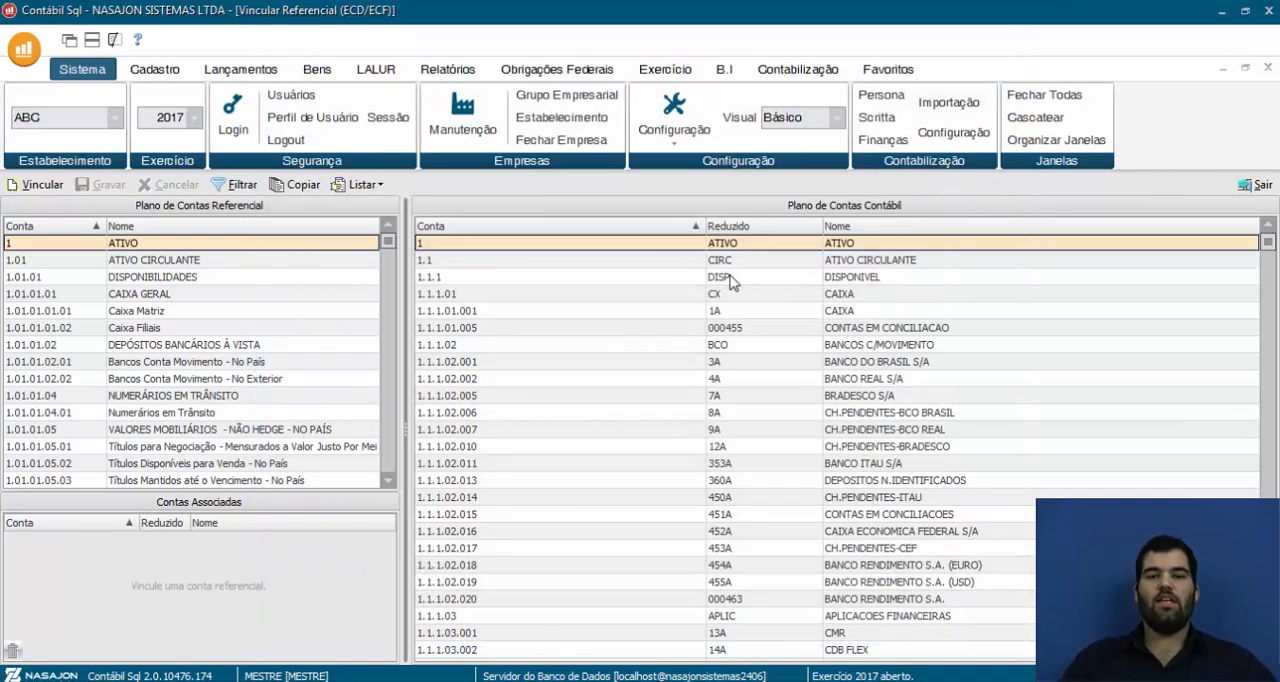
Link accounting account 1.1.1.01.001 CAIXA to reference account 1.01.01.01.01 Caixa Matriz, and save the link
click(476, 312)
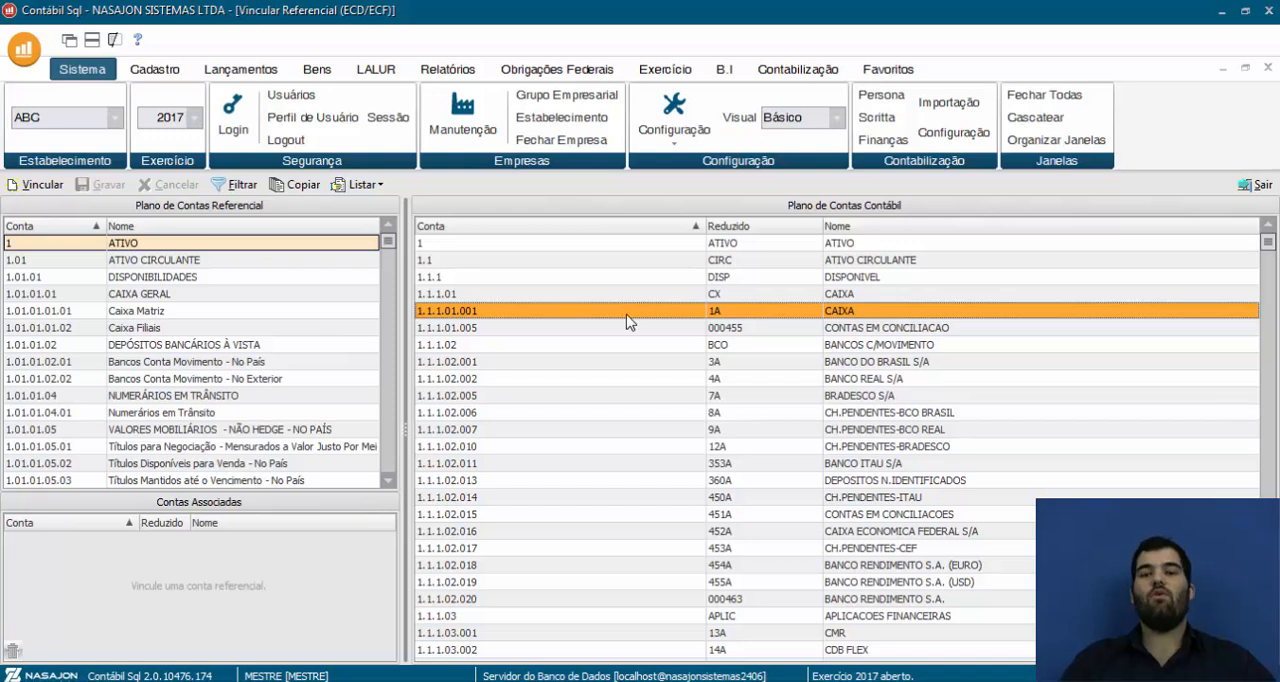
click(201, 316)
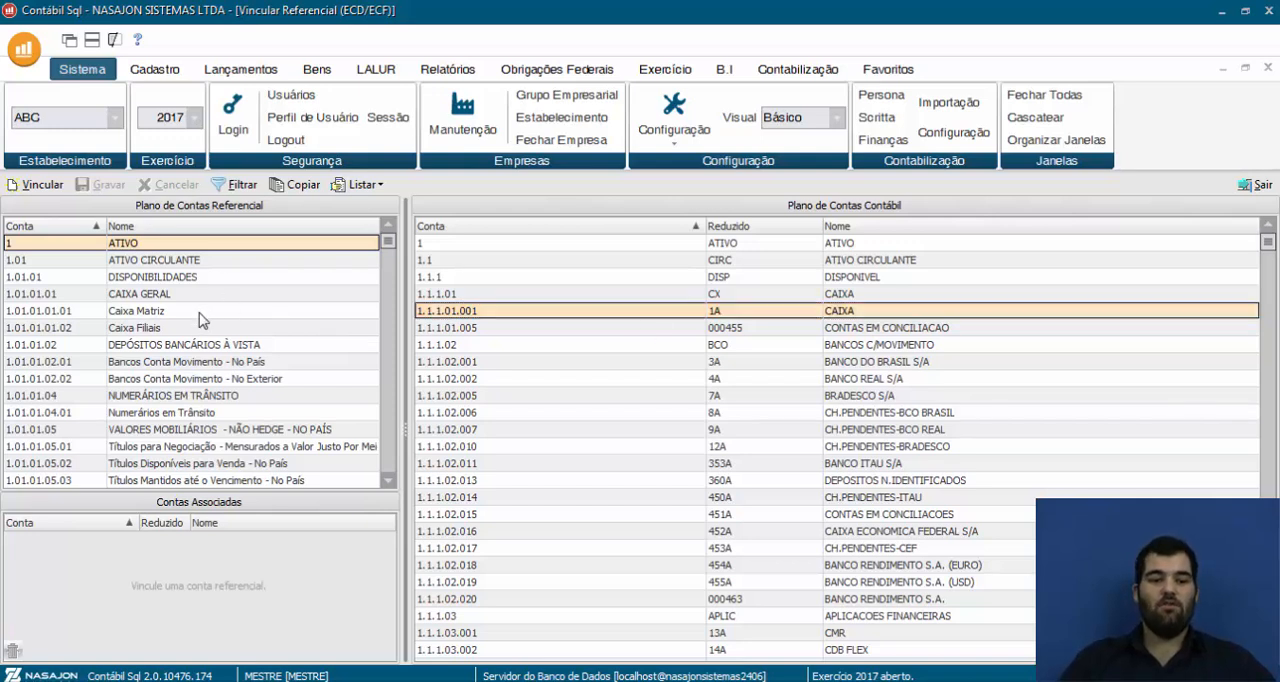
click(49, 186)
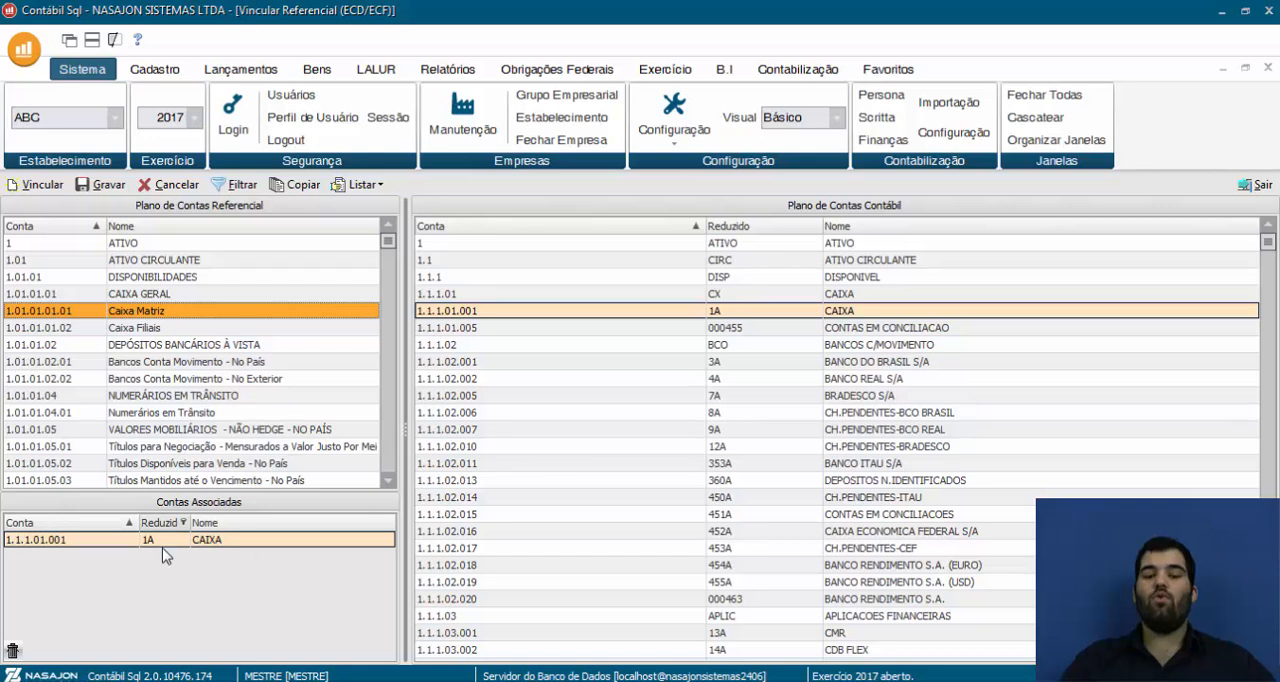
click(104, 186)
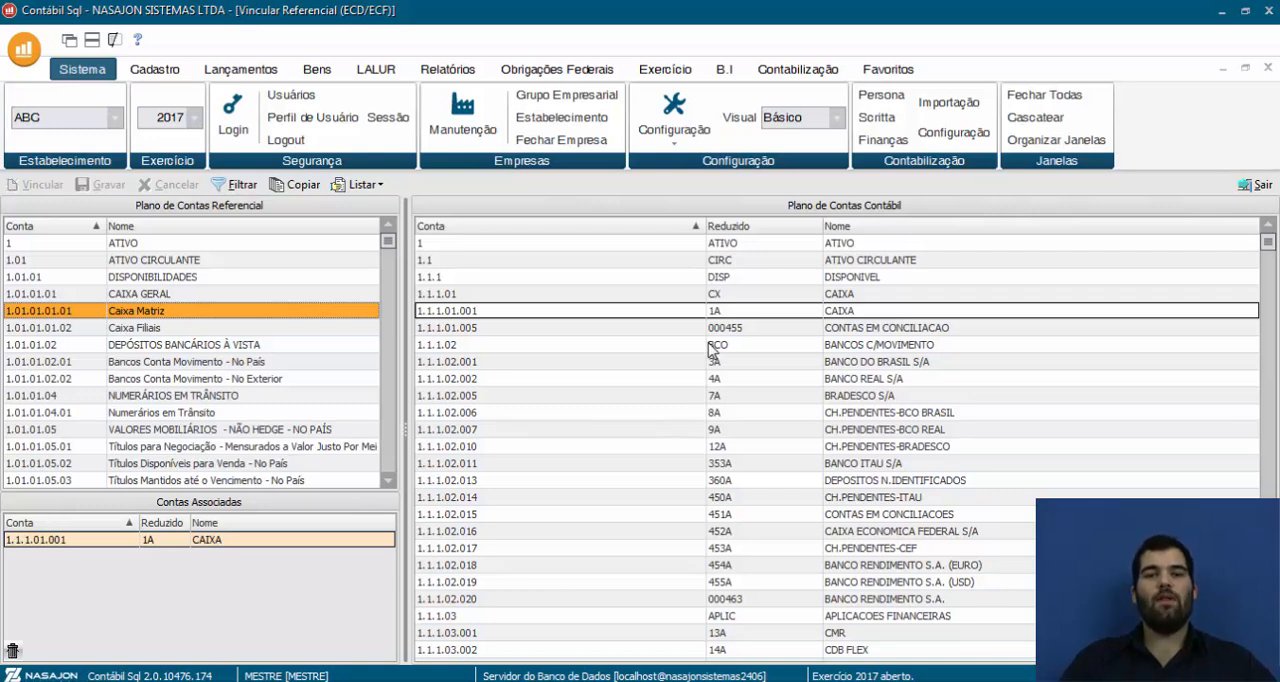
Link accounting account 1.1.1.01.001 CAIXA to reference account 1.01.01.01.02 Caixa Filiais as well, and save the link
click(822, 312)
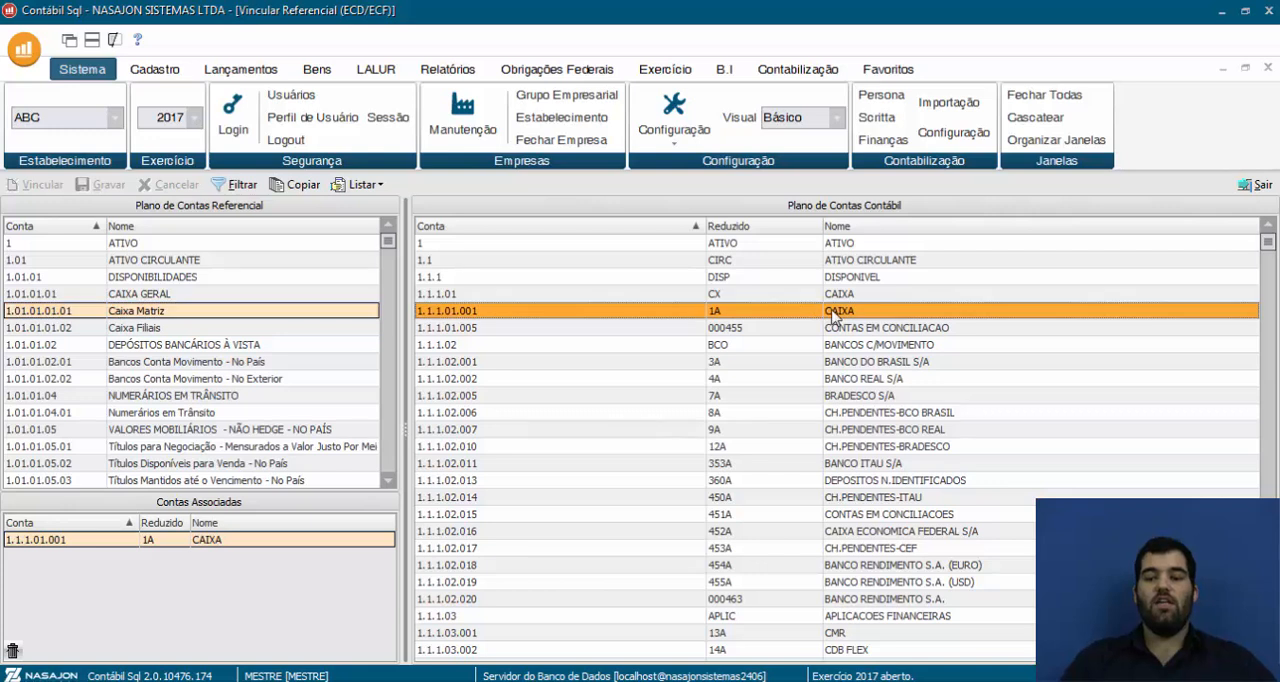
click(168, 329)
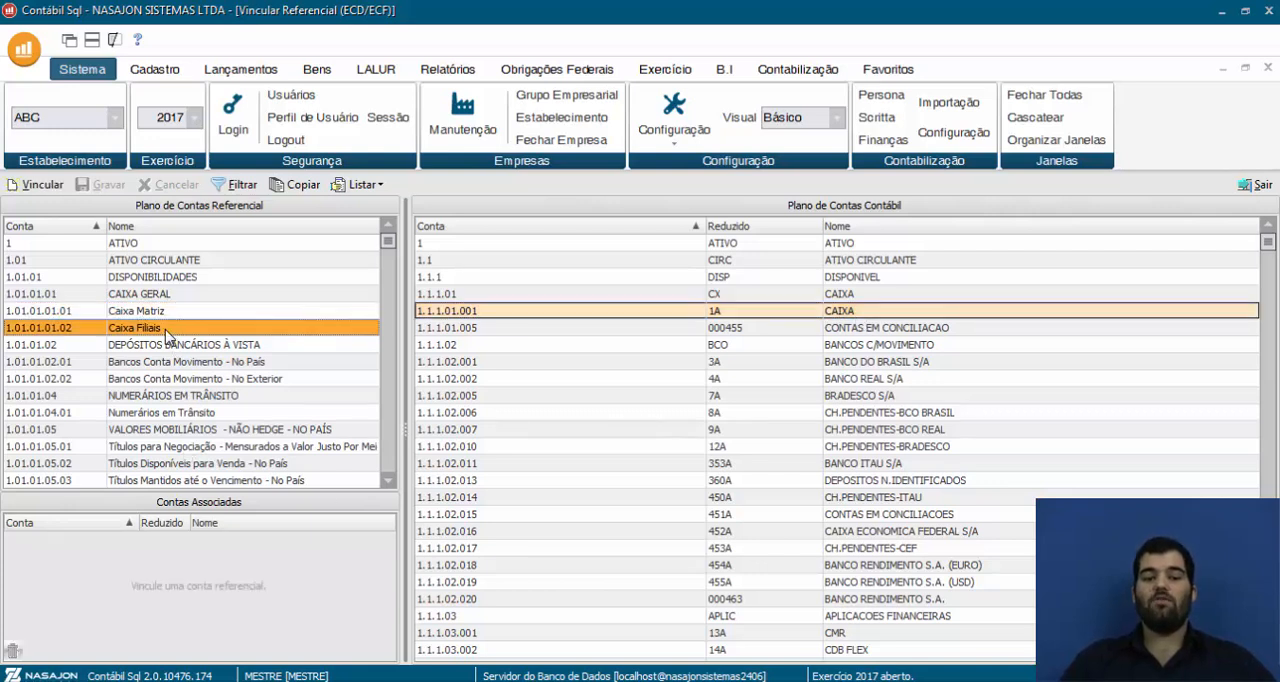
click(38, 185)
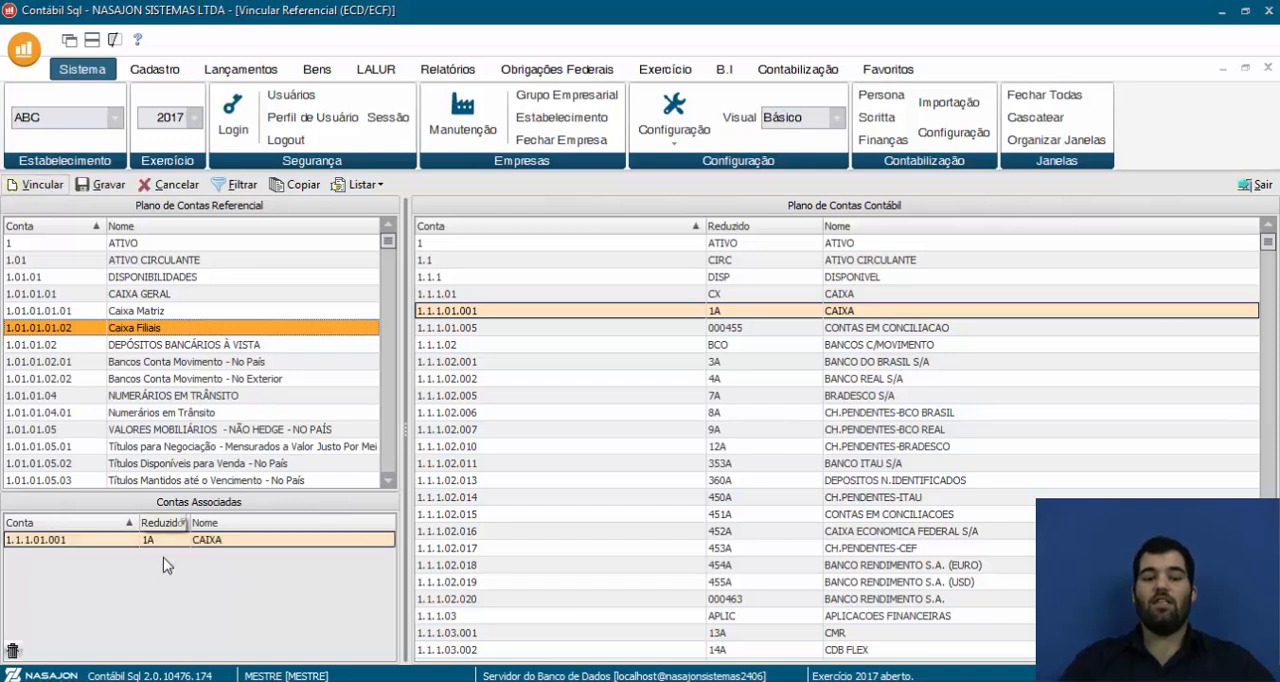
click(101, 185)
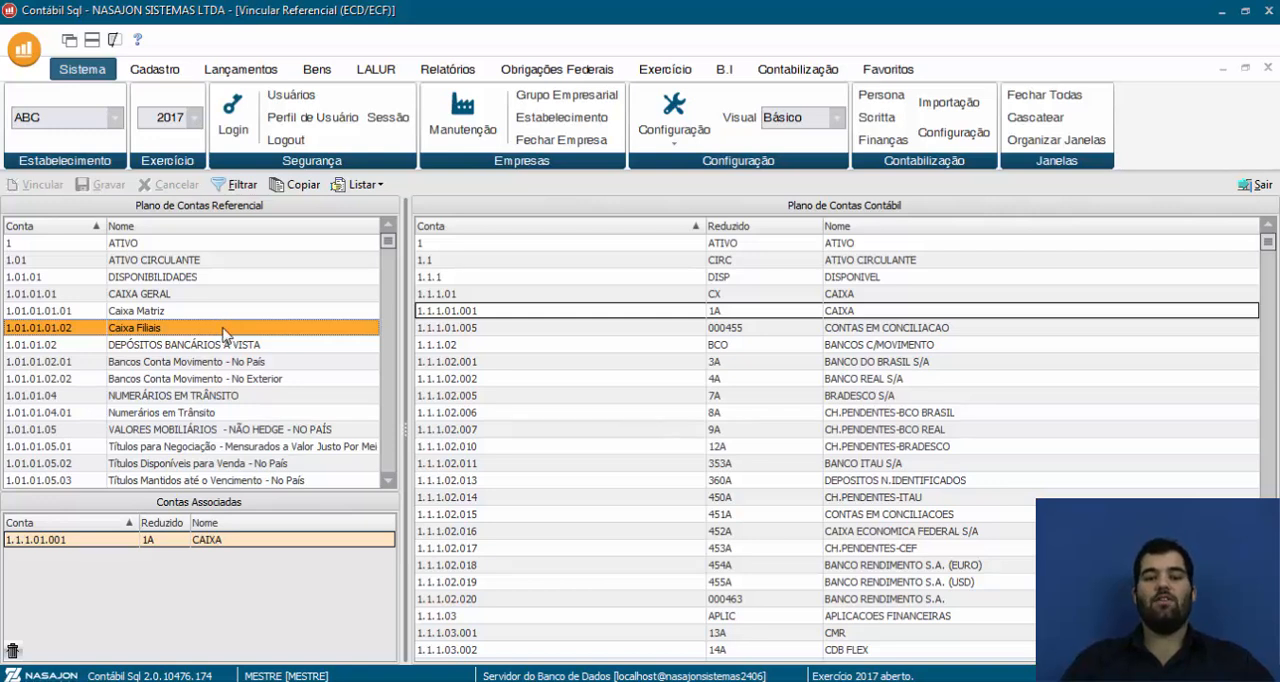
Delete the CAIXA link from Caixa Filiais, save, and return to the accounts associated with Caixa Matriz
click(12, 651)
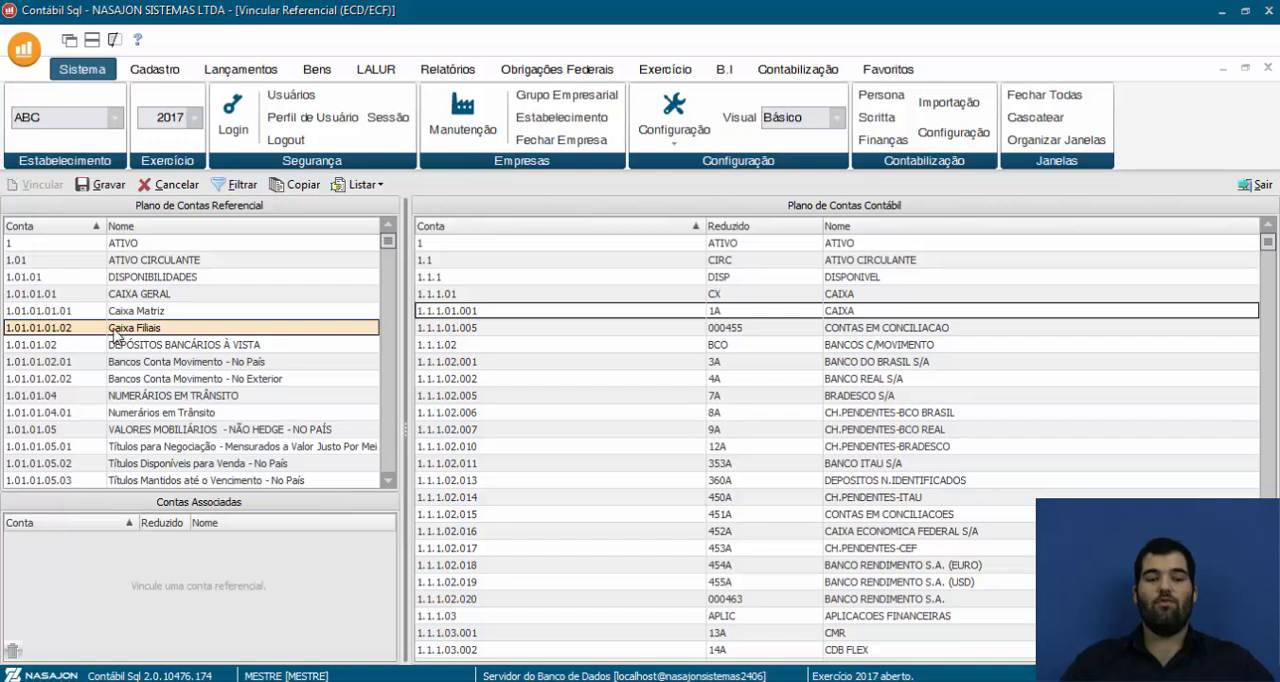
click(97, 185)
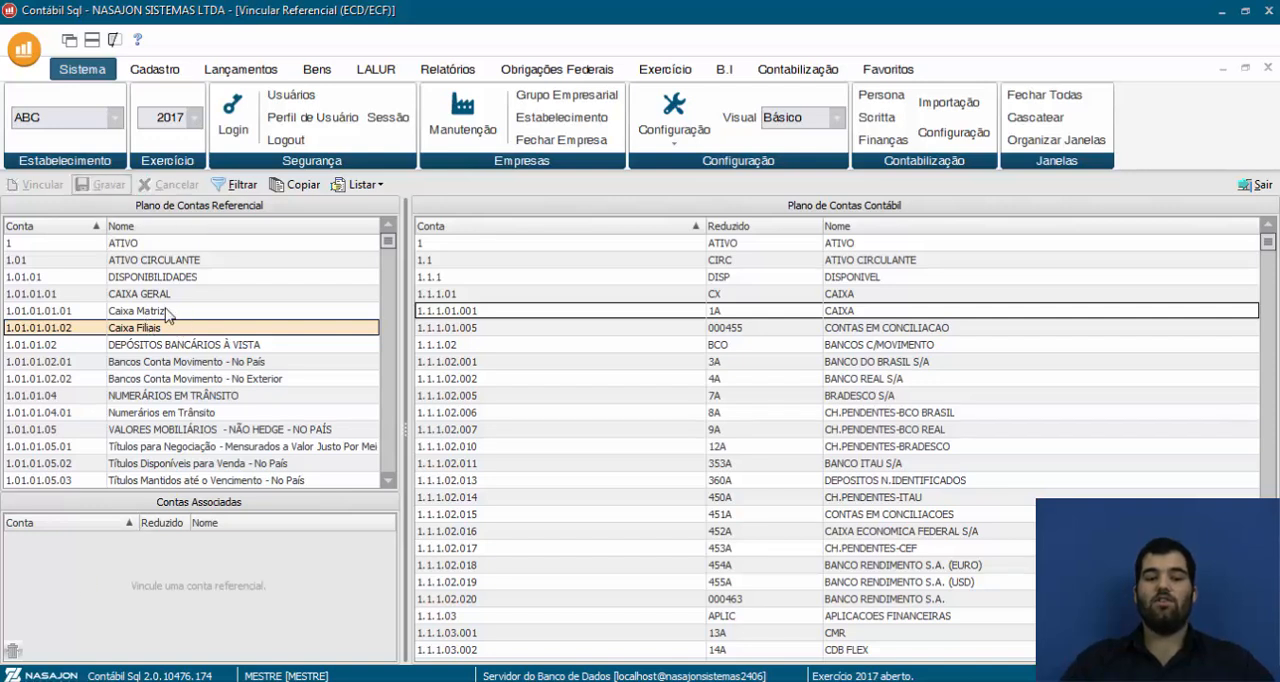
click(172, 312)
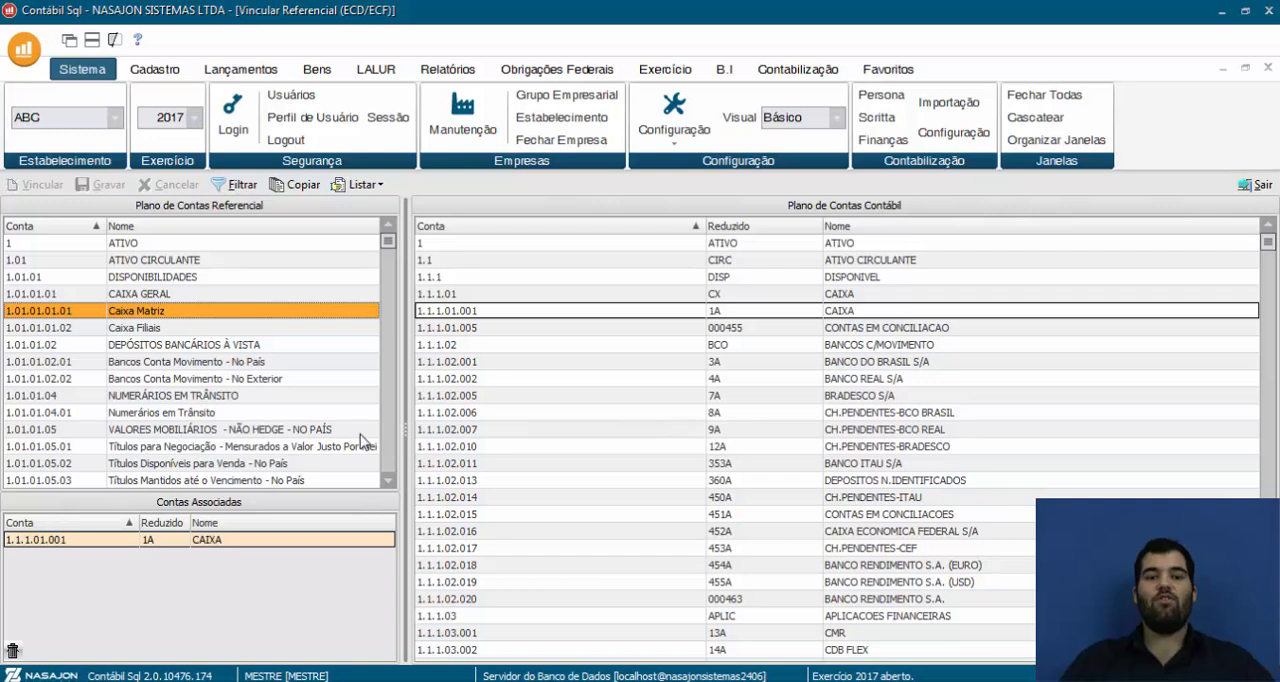
Examine several bank accounts and reference accounts for associated links, and return to Caixa Matriz and its CAIXA account
click(792, 366)
click(730, 504)
click(740, 432)
click(712, 582)
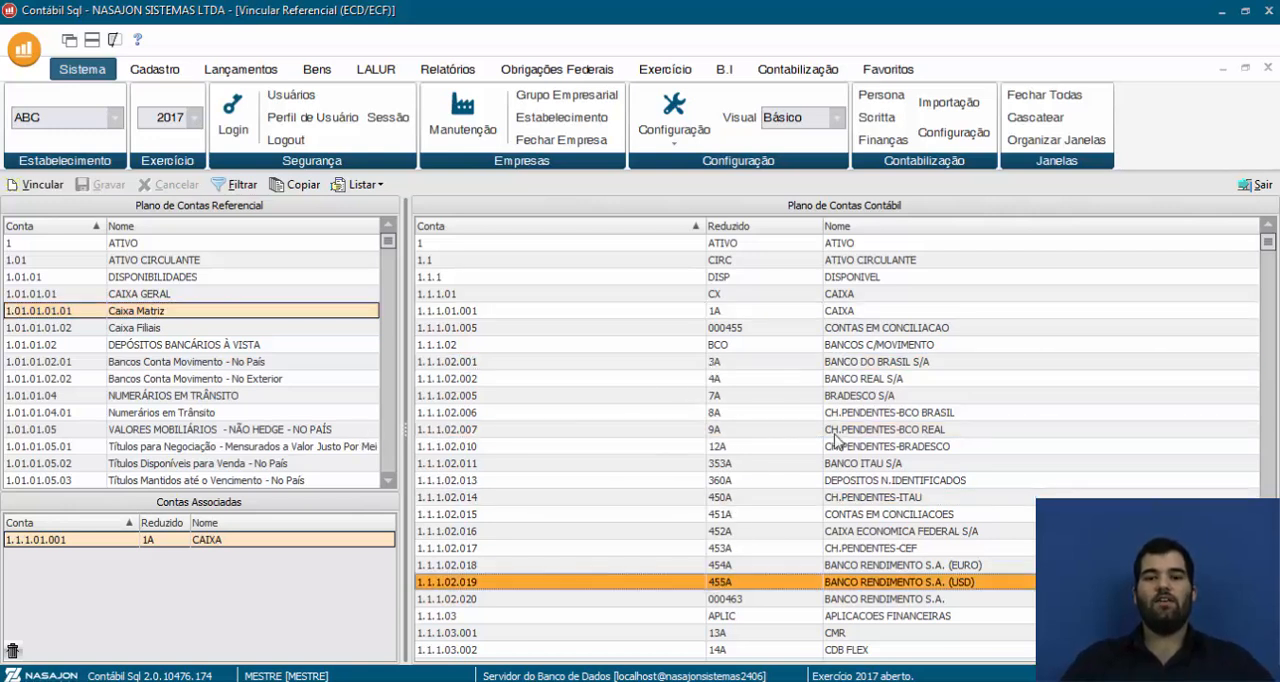
click(862, 398)
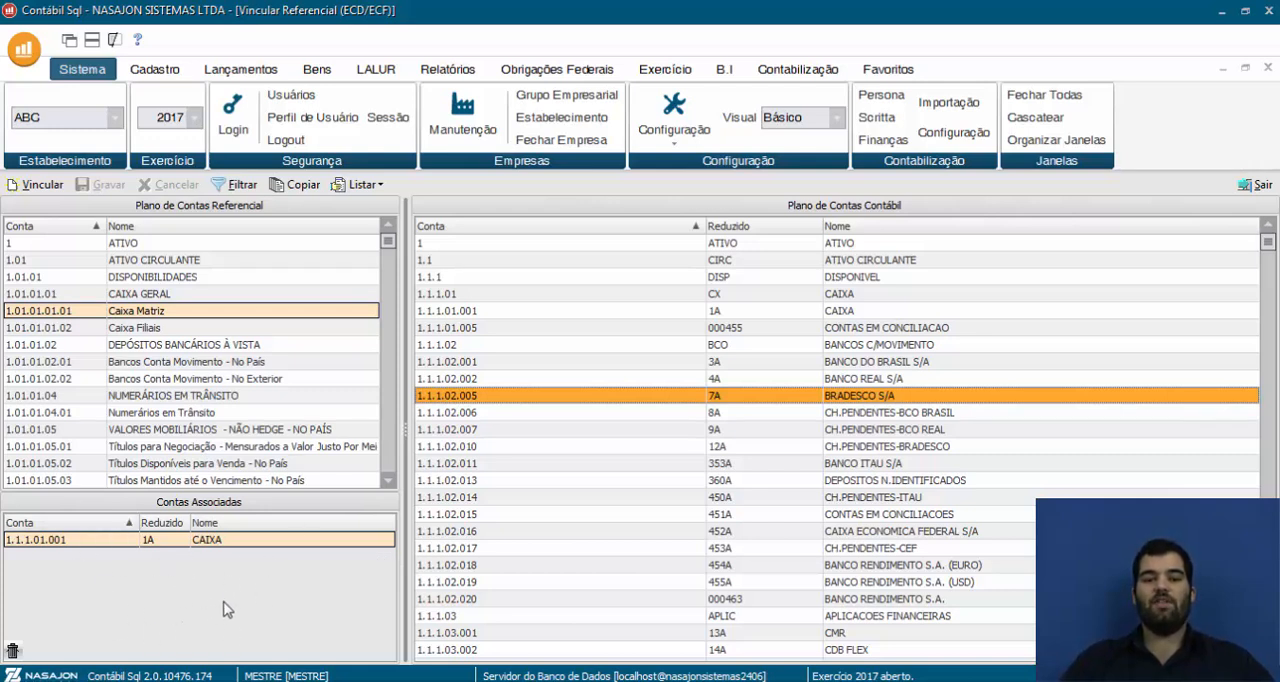
click(155, 362)
click(153, 412)
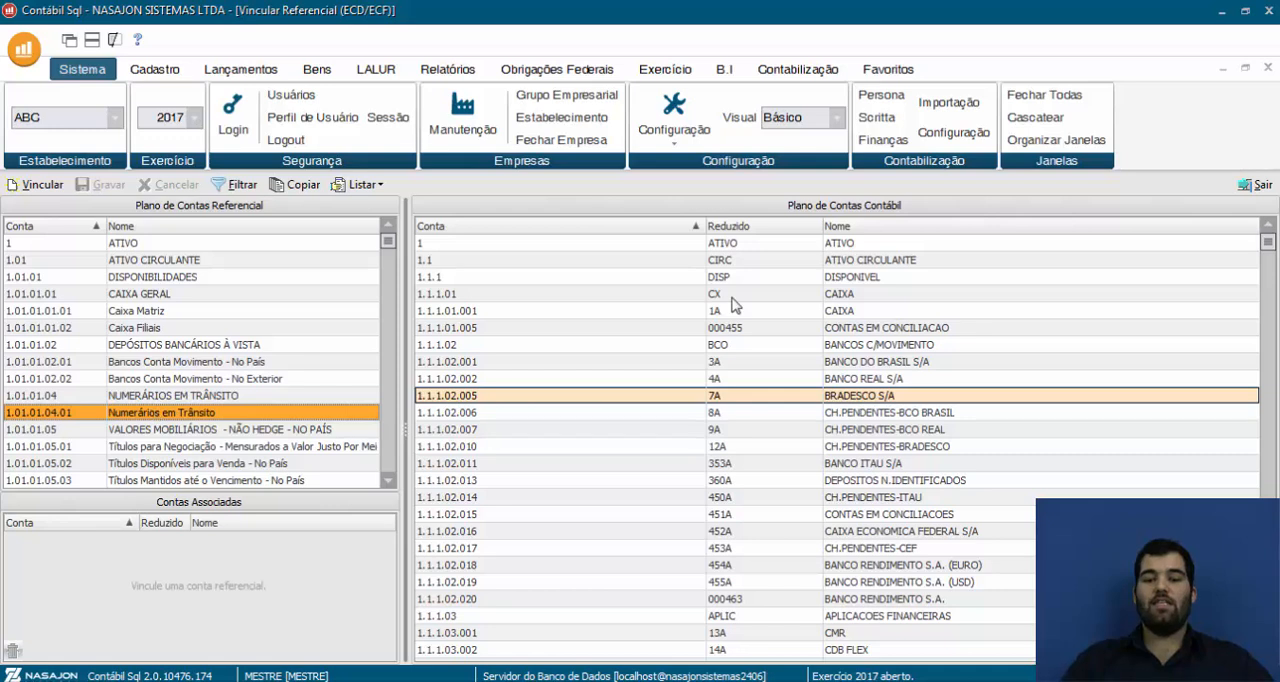
click(826, 311)
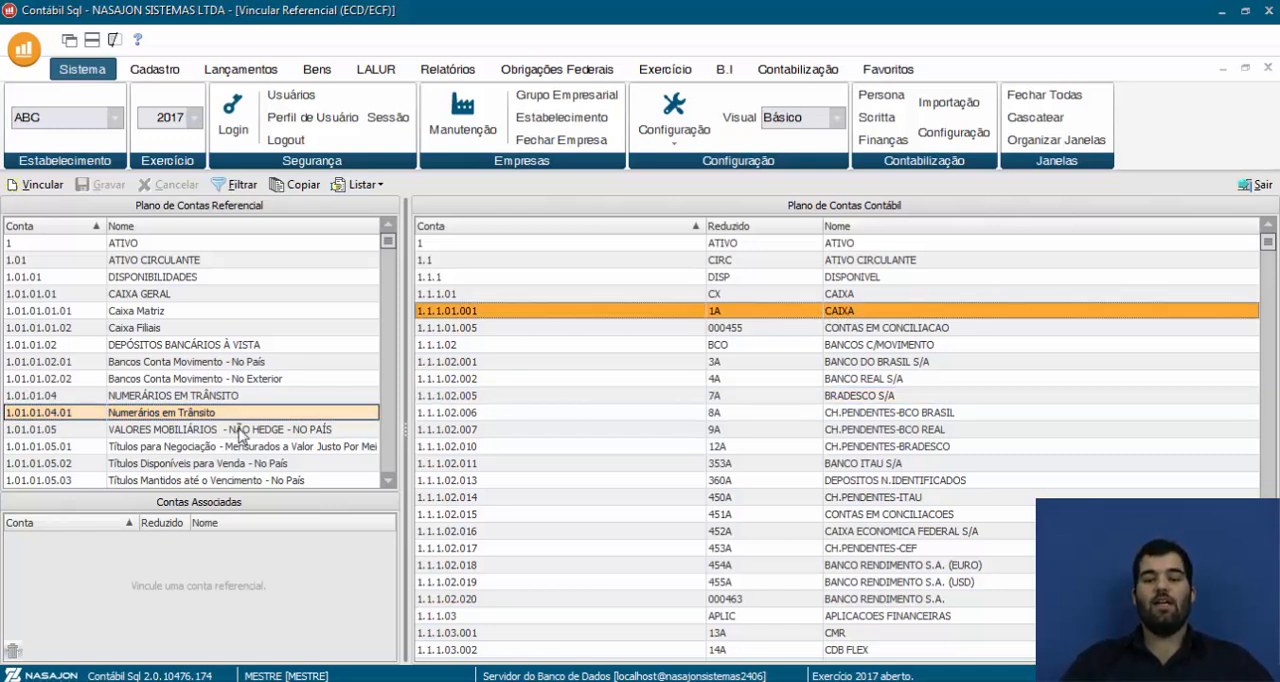
click(175, 447)
click(176, 396)
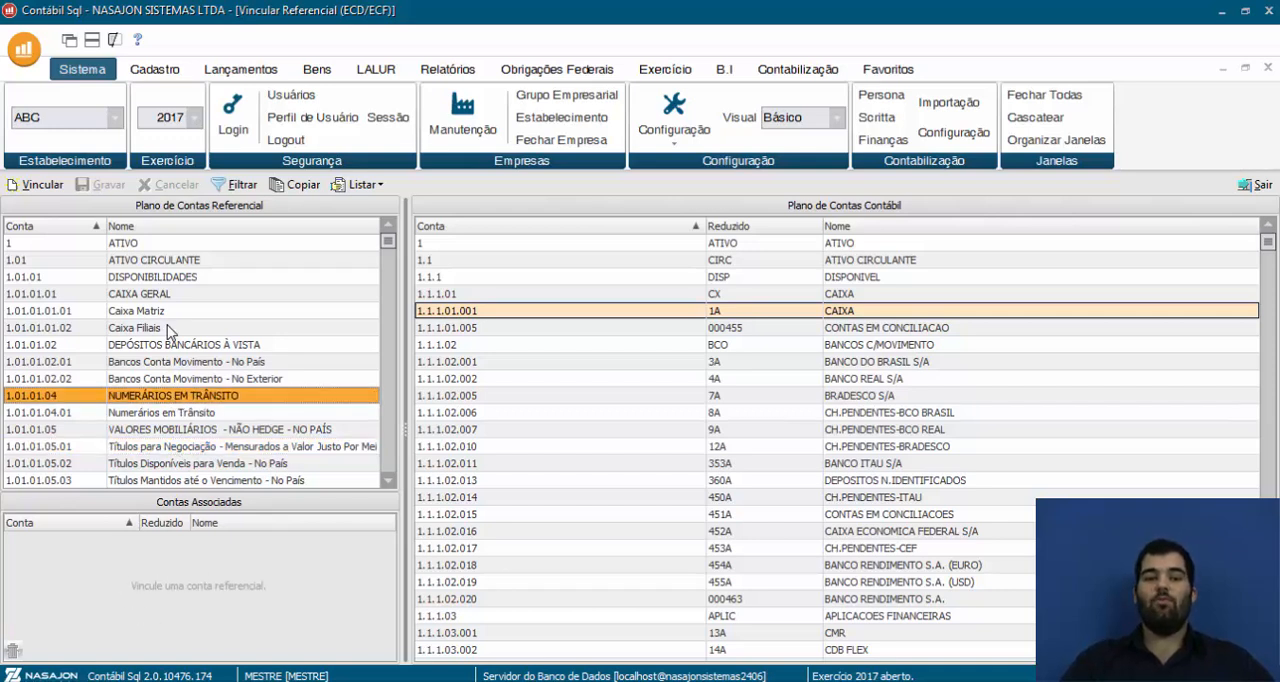
click(167, 313)
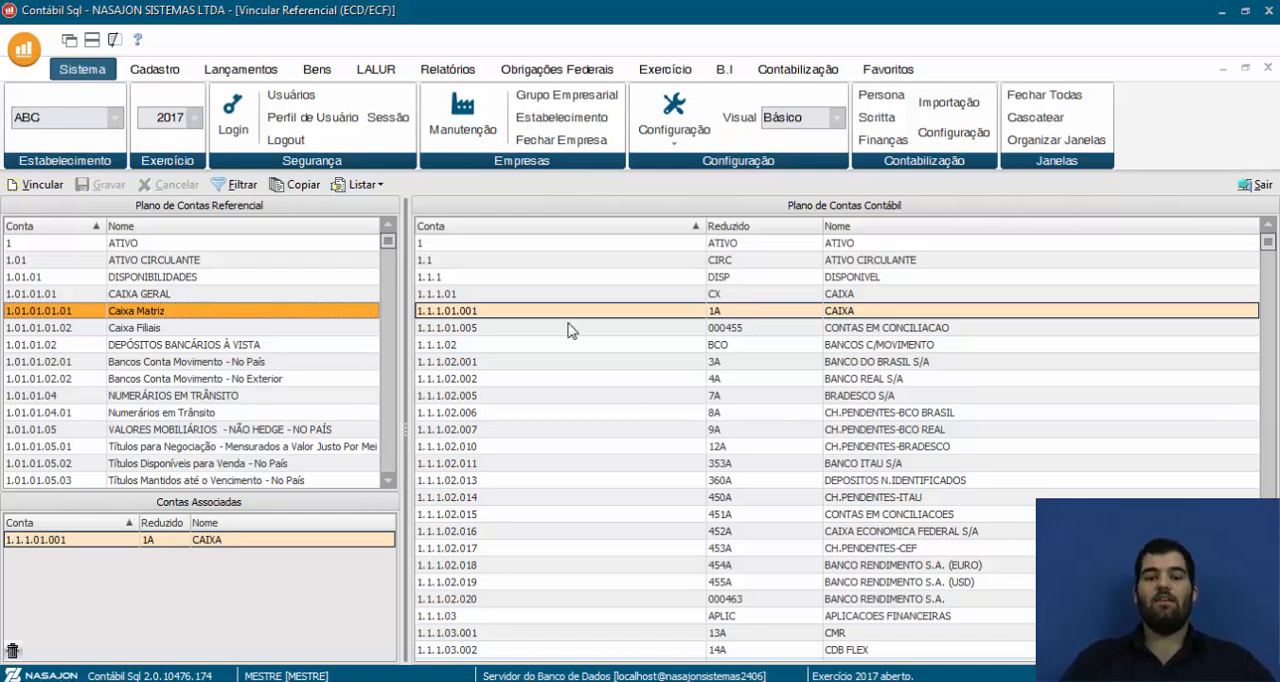
click(461, 311)
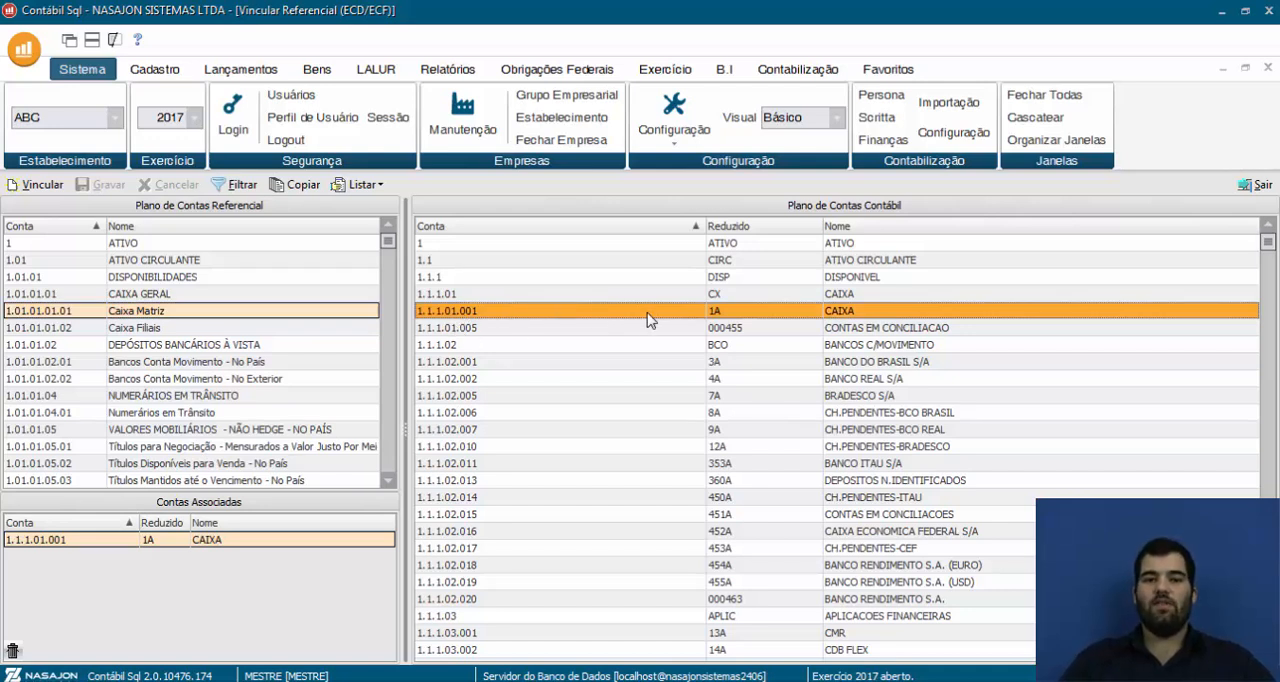
Filter the accounting chart of accounts to hide accounts that are already linked
click(240, 190)
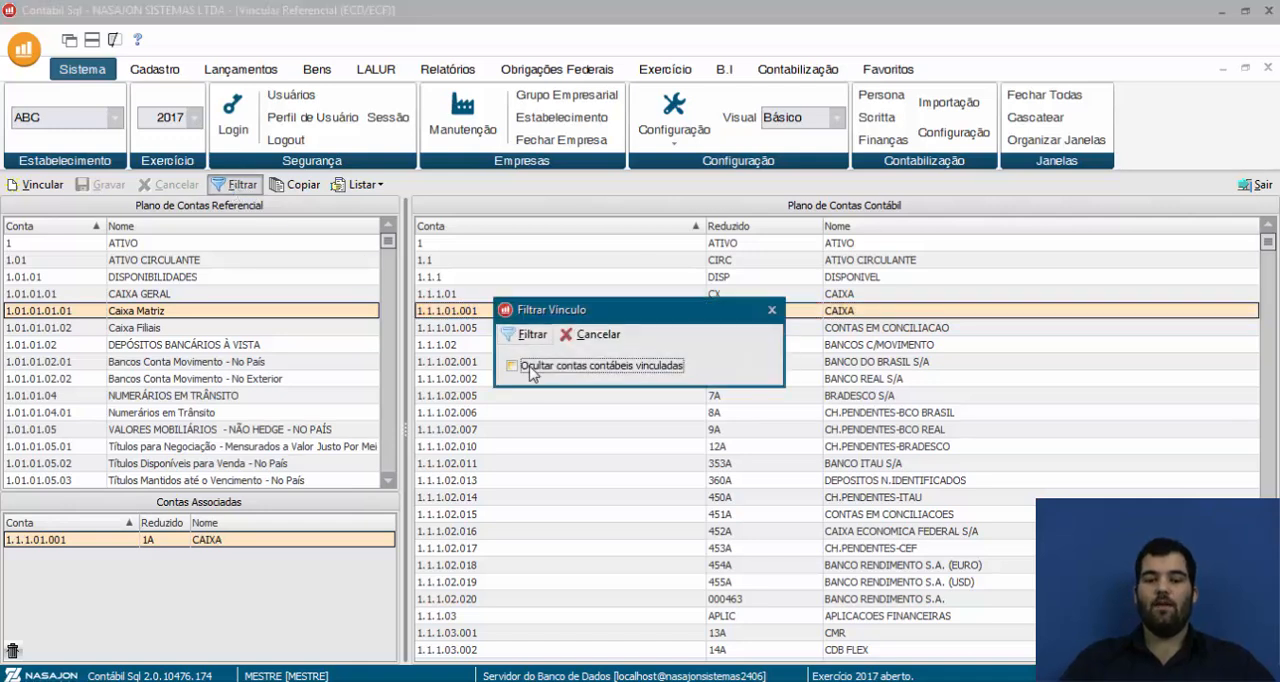
click(532, 370)
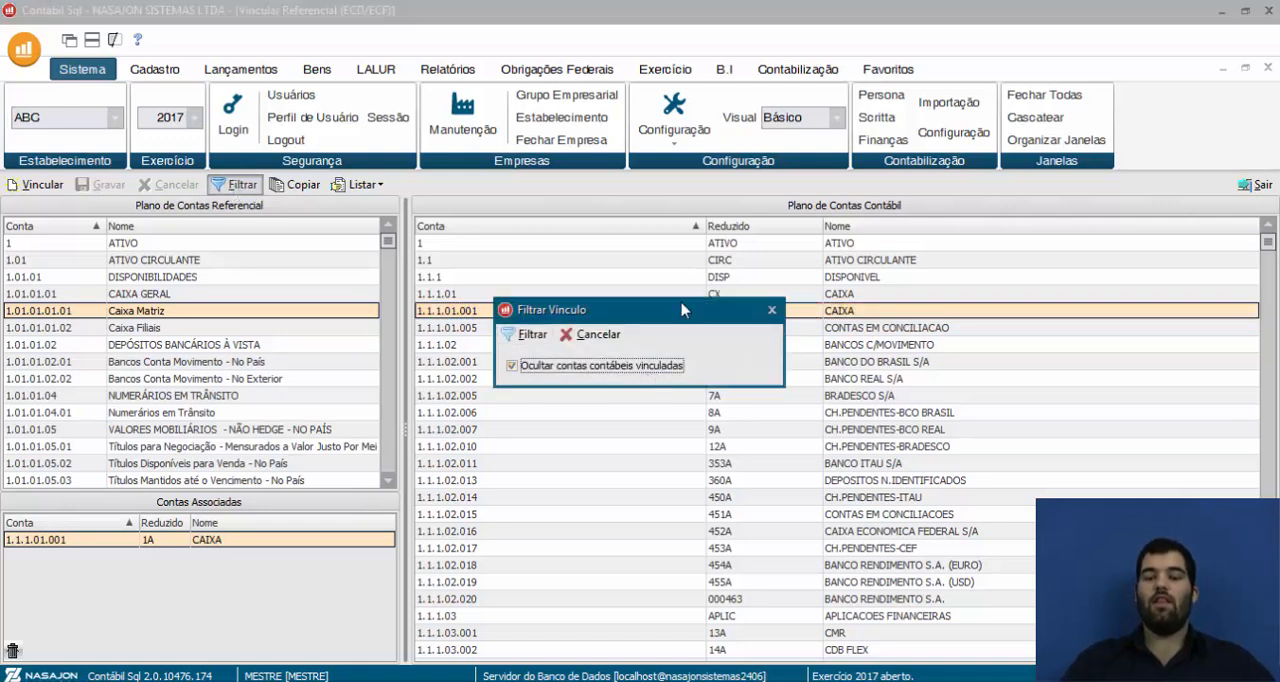
drag(677, 318, 725, 353)
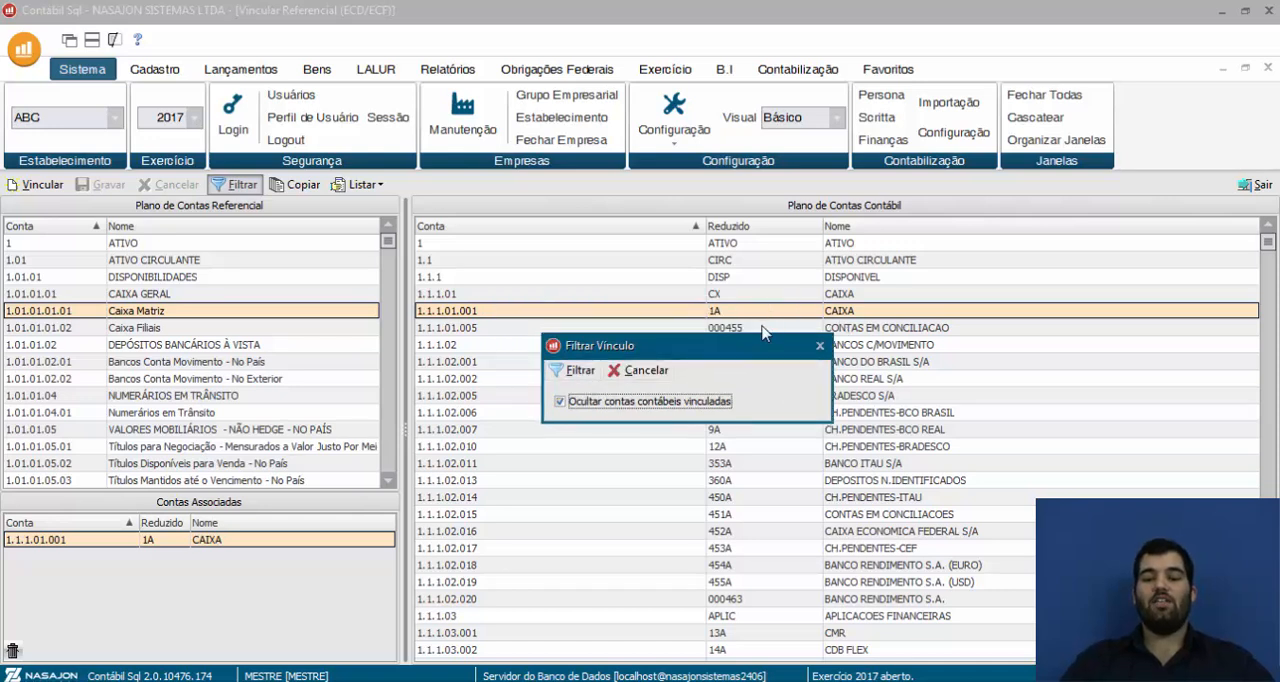
click(578, 370)
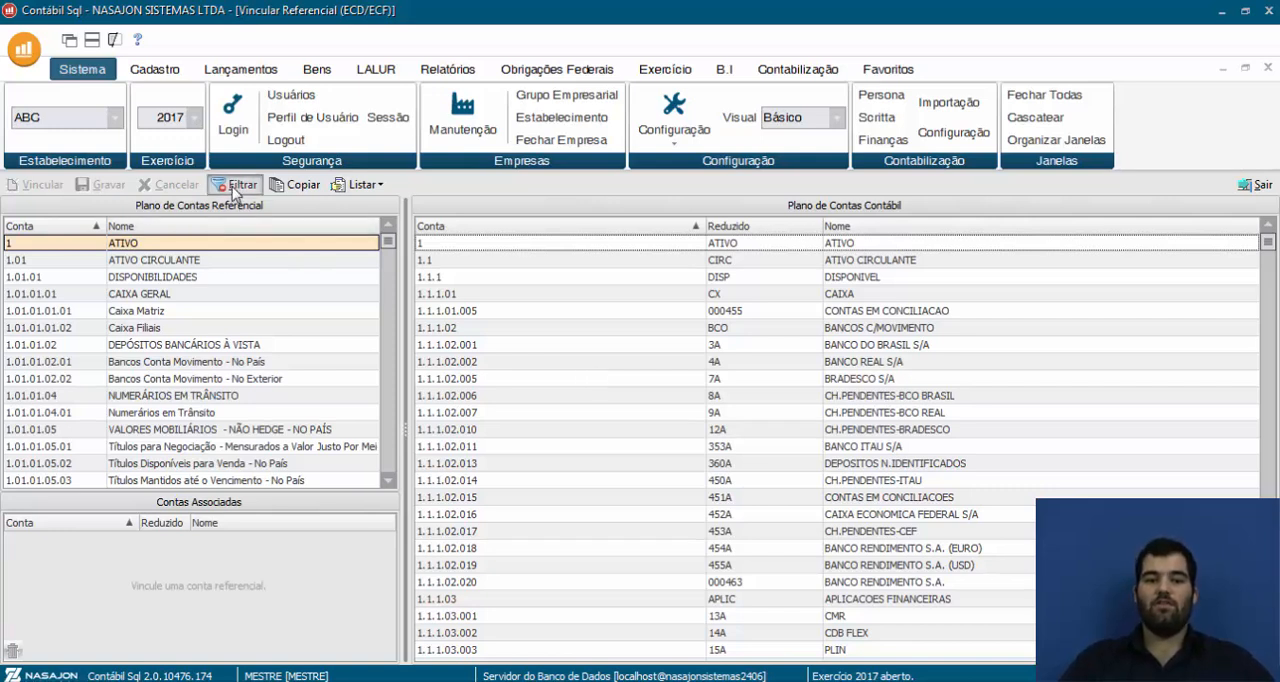
Turn off the hiding of linked accounts and reapply the filter to list all accounting accounts
click(236, 184)
click(543, 370)
click(535, 338)
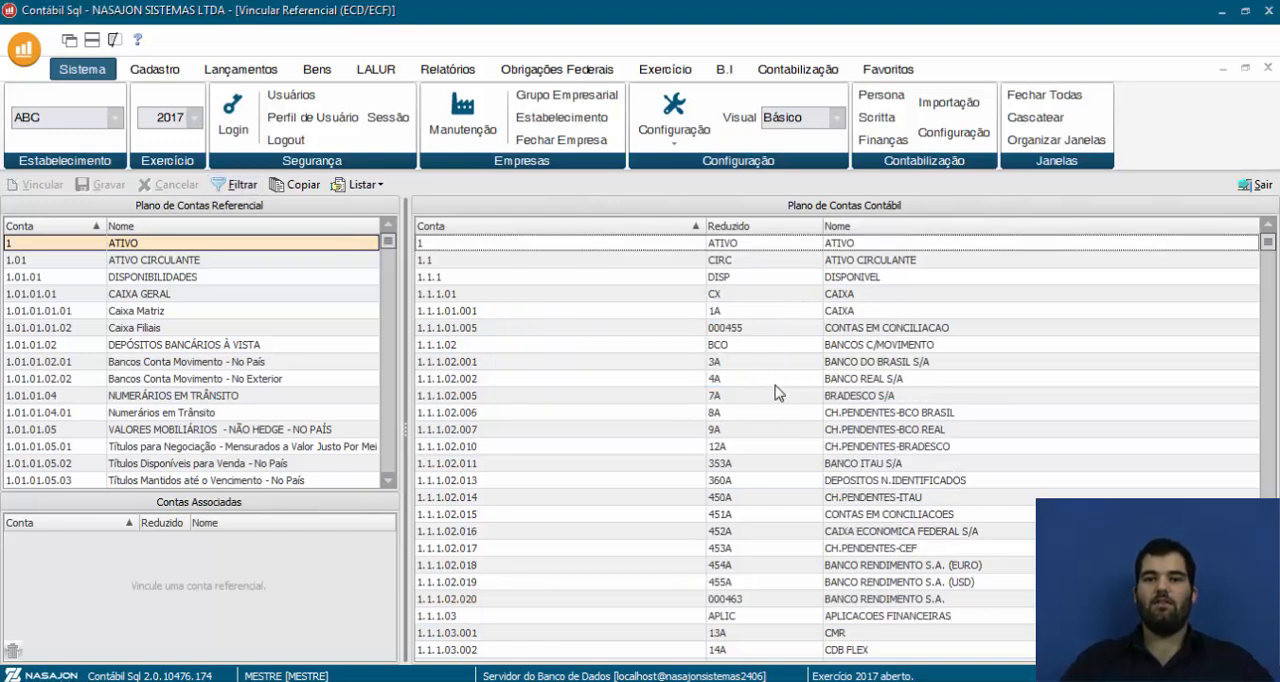
Generate the report of accounting accounts with inconsistent links, and close both the report and the linking window
click(362, 186)
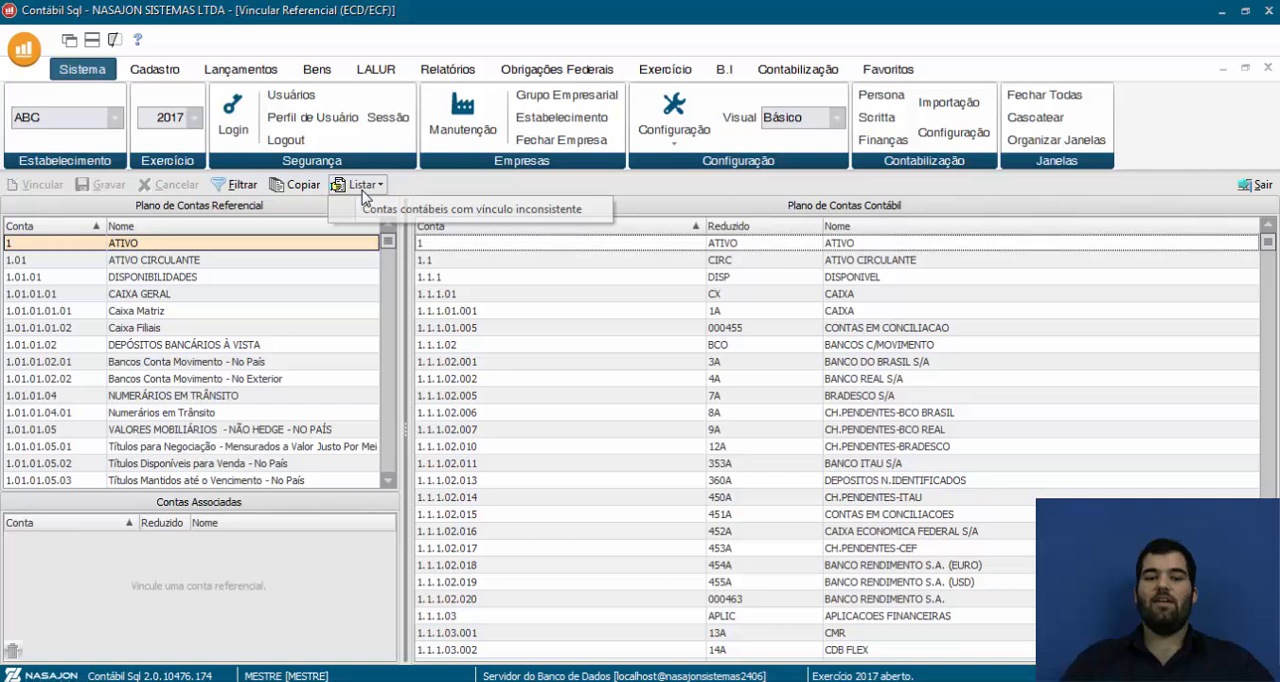
click(448, 212)
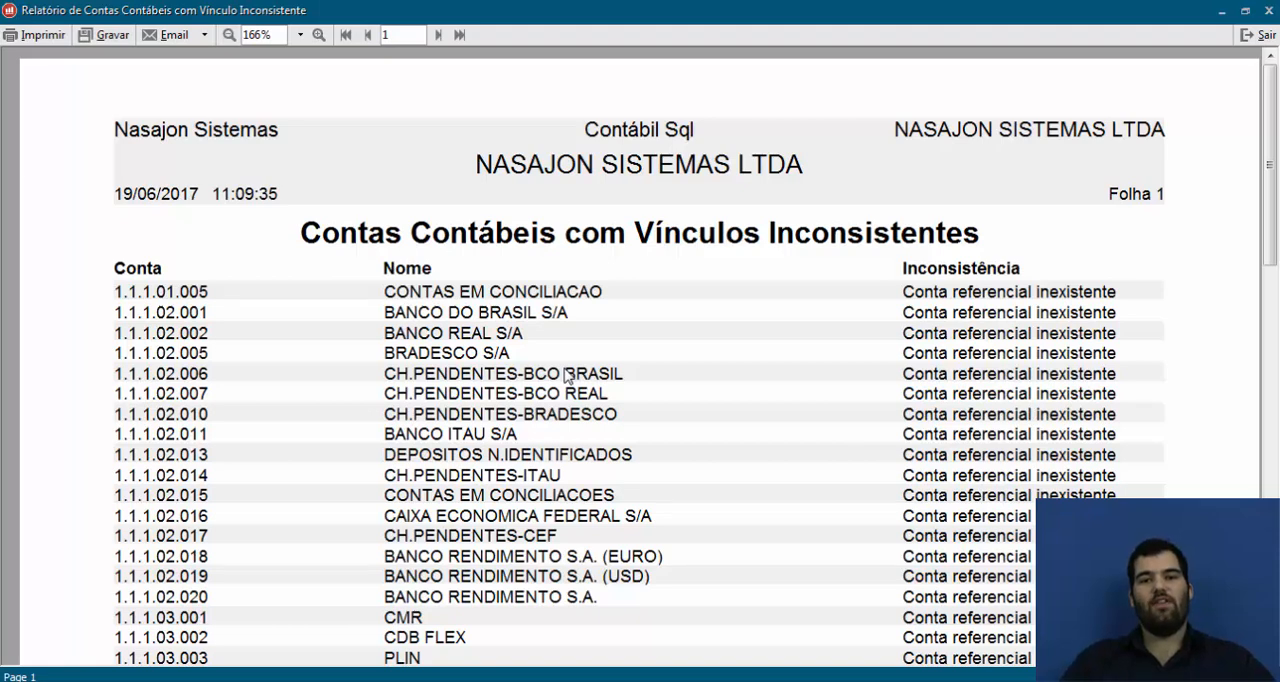
click(1256, 36)
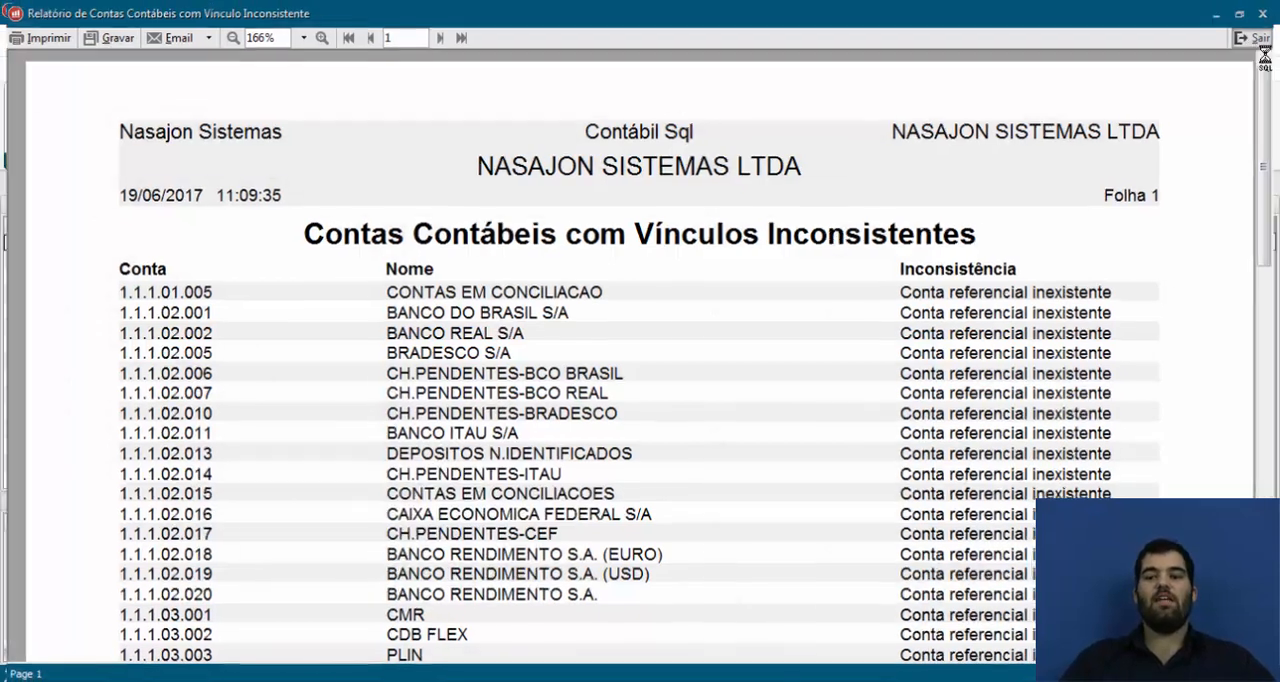
click(1256, 184)
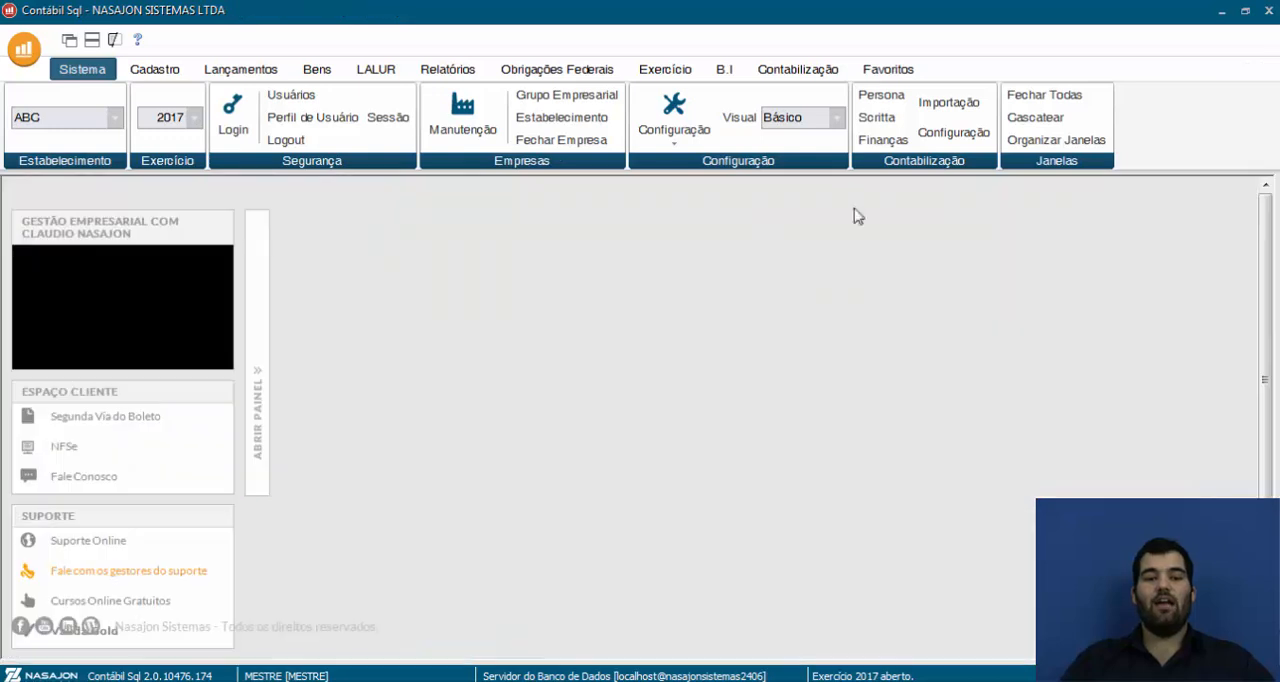
Check the Ref. column in the chart of accounts for linked and unlinked accounts, and close the chart
click(155, 70)
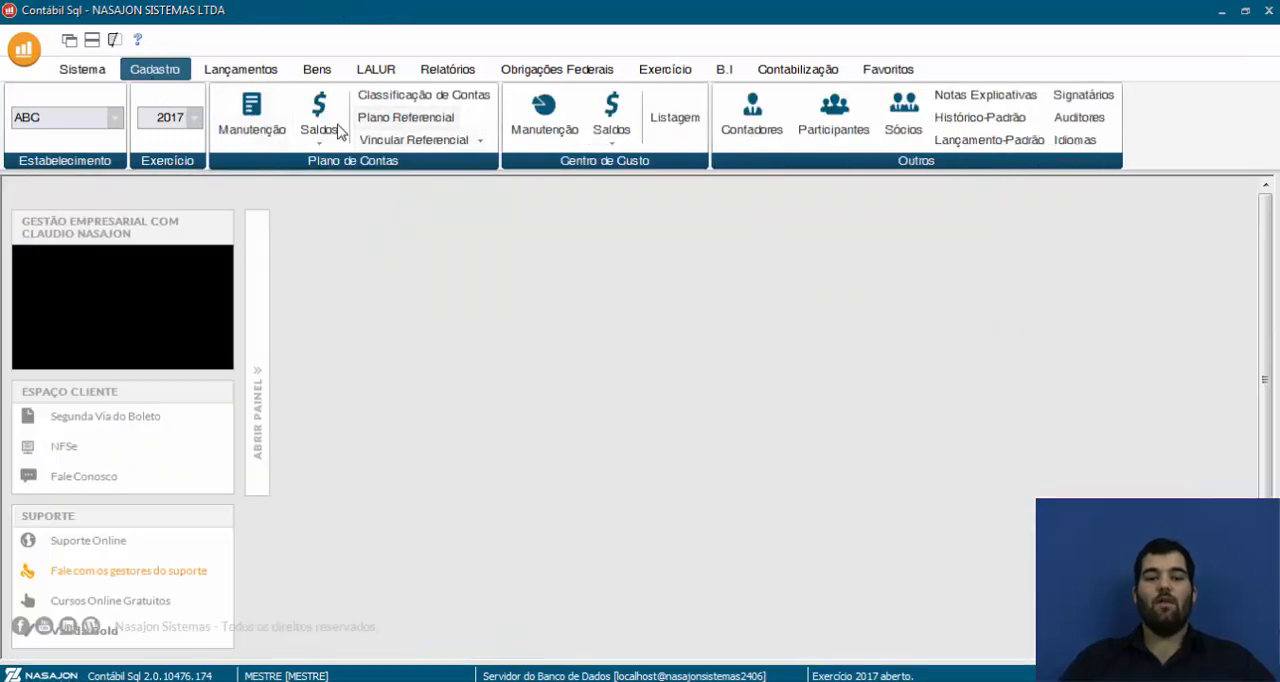
click(268, 132)
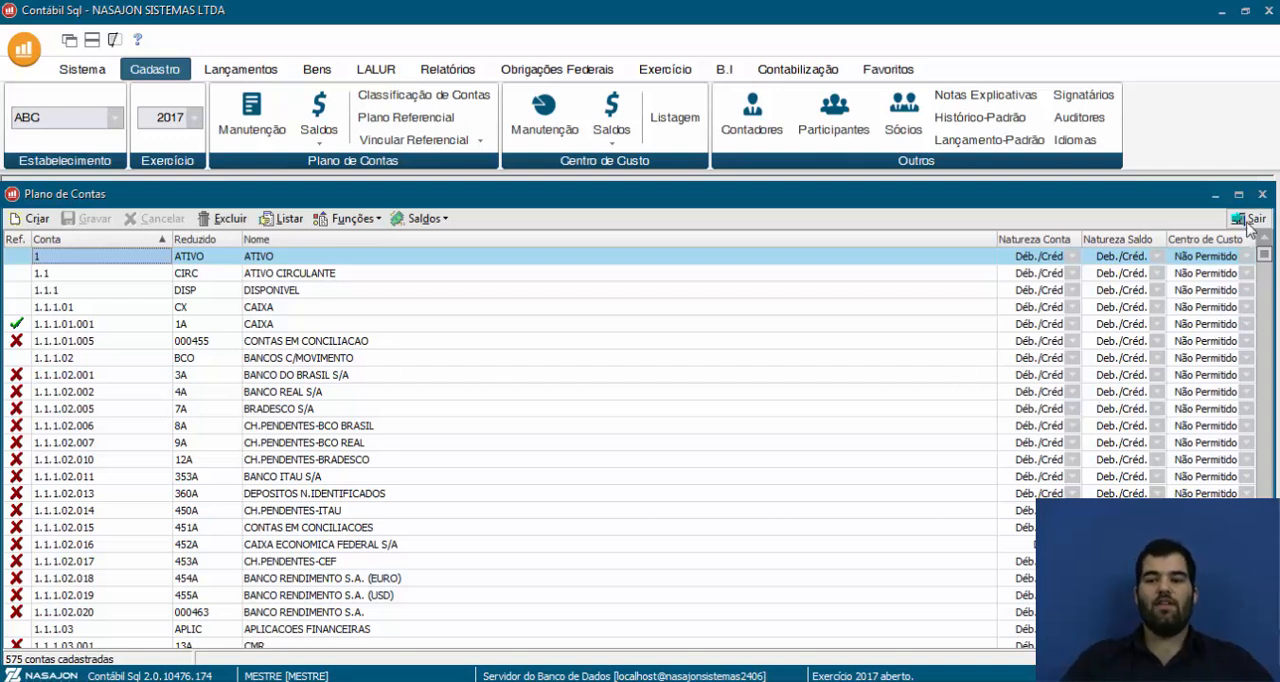
click(1262, 194)
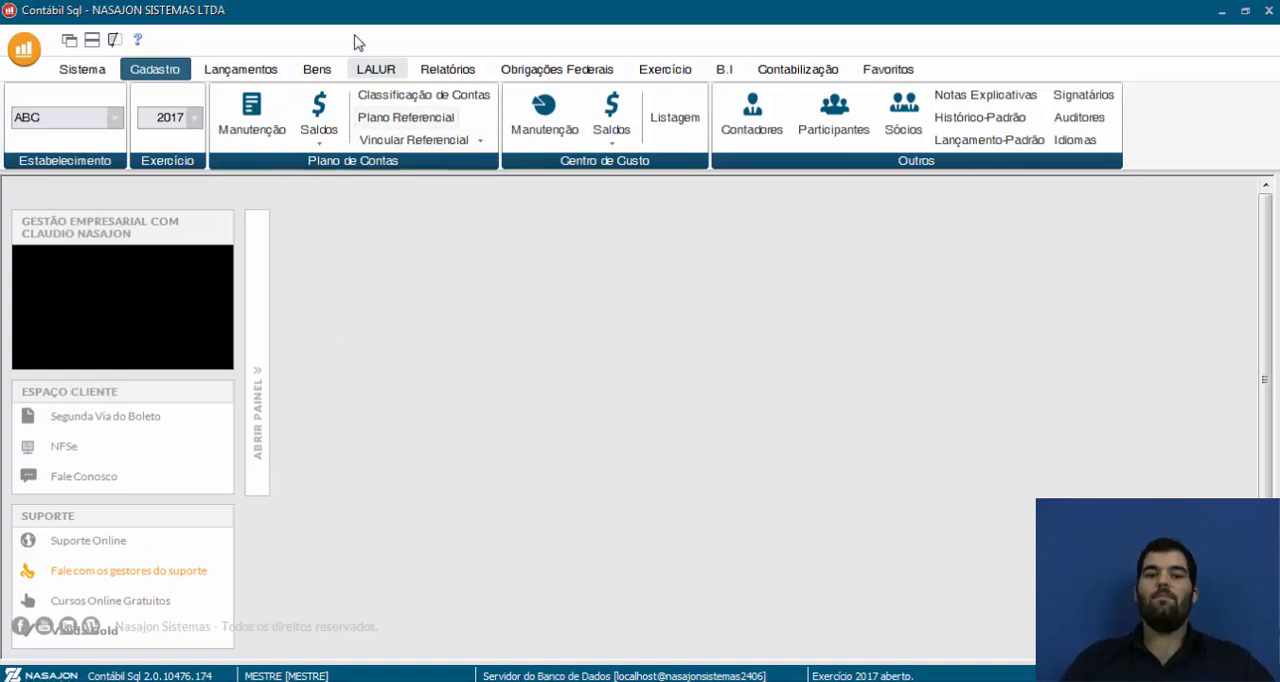
Look over the LALUR and LACS options, and bring up the federal SPED obligations
click(368, 70)
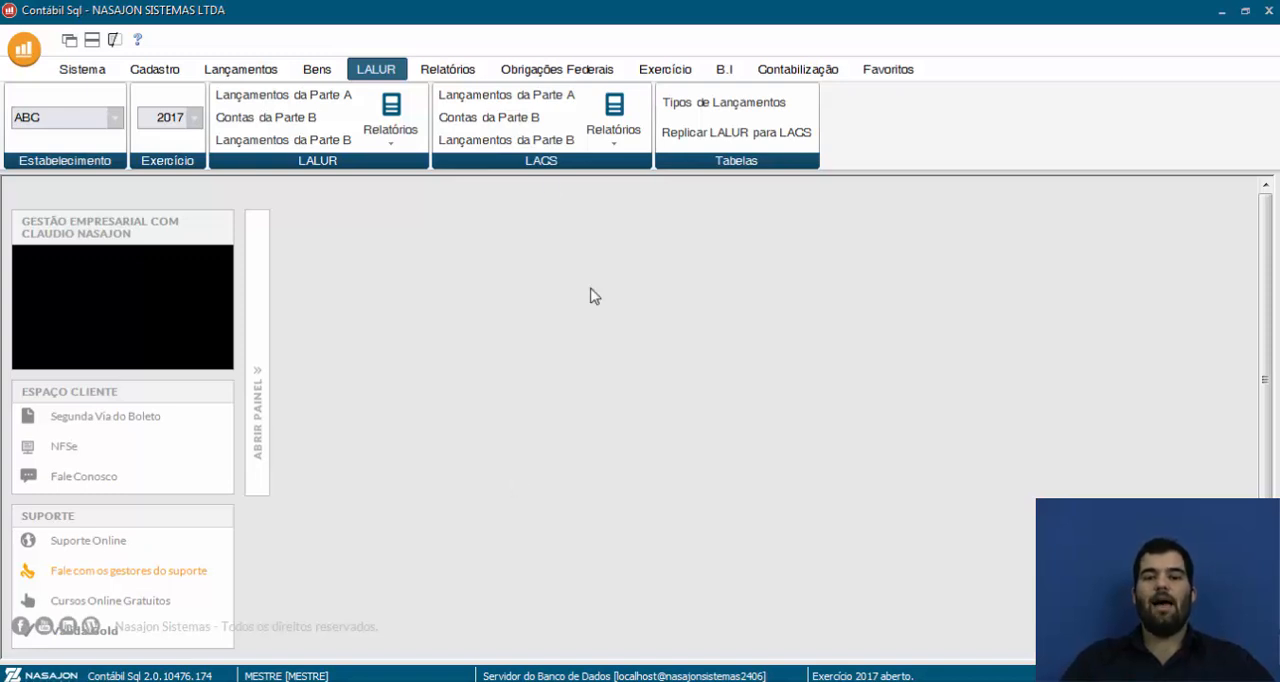
click(579, 70)
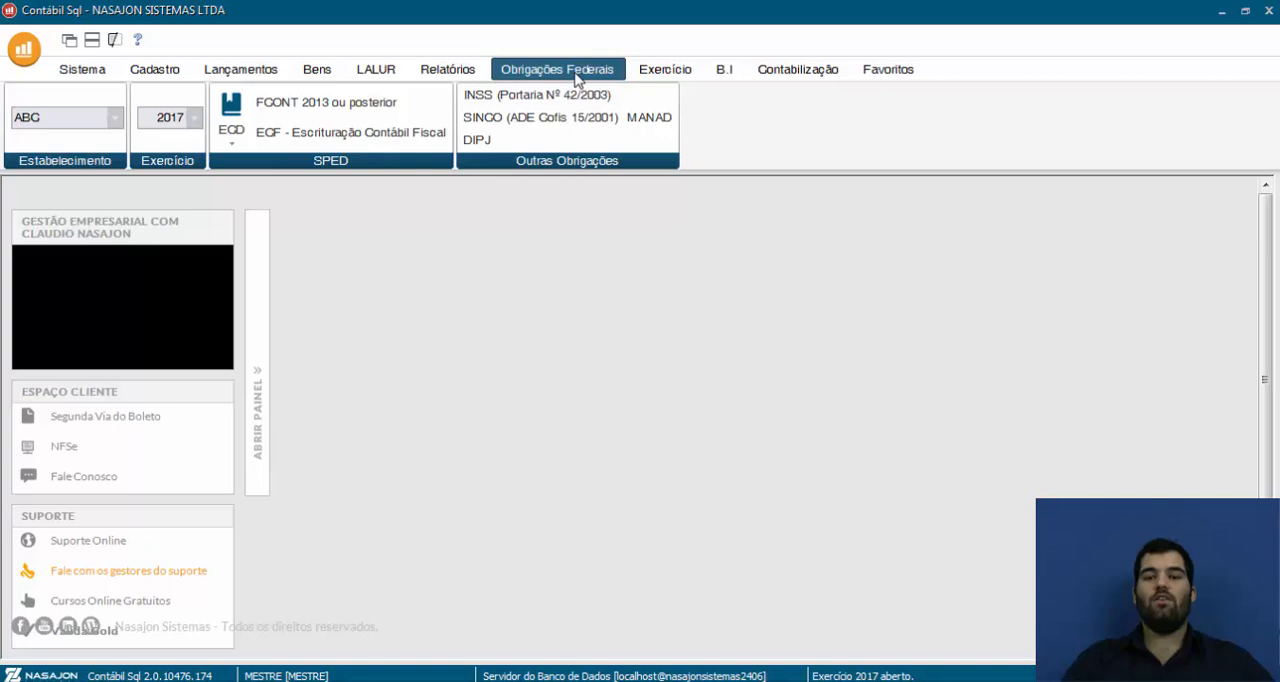